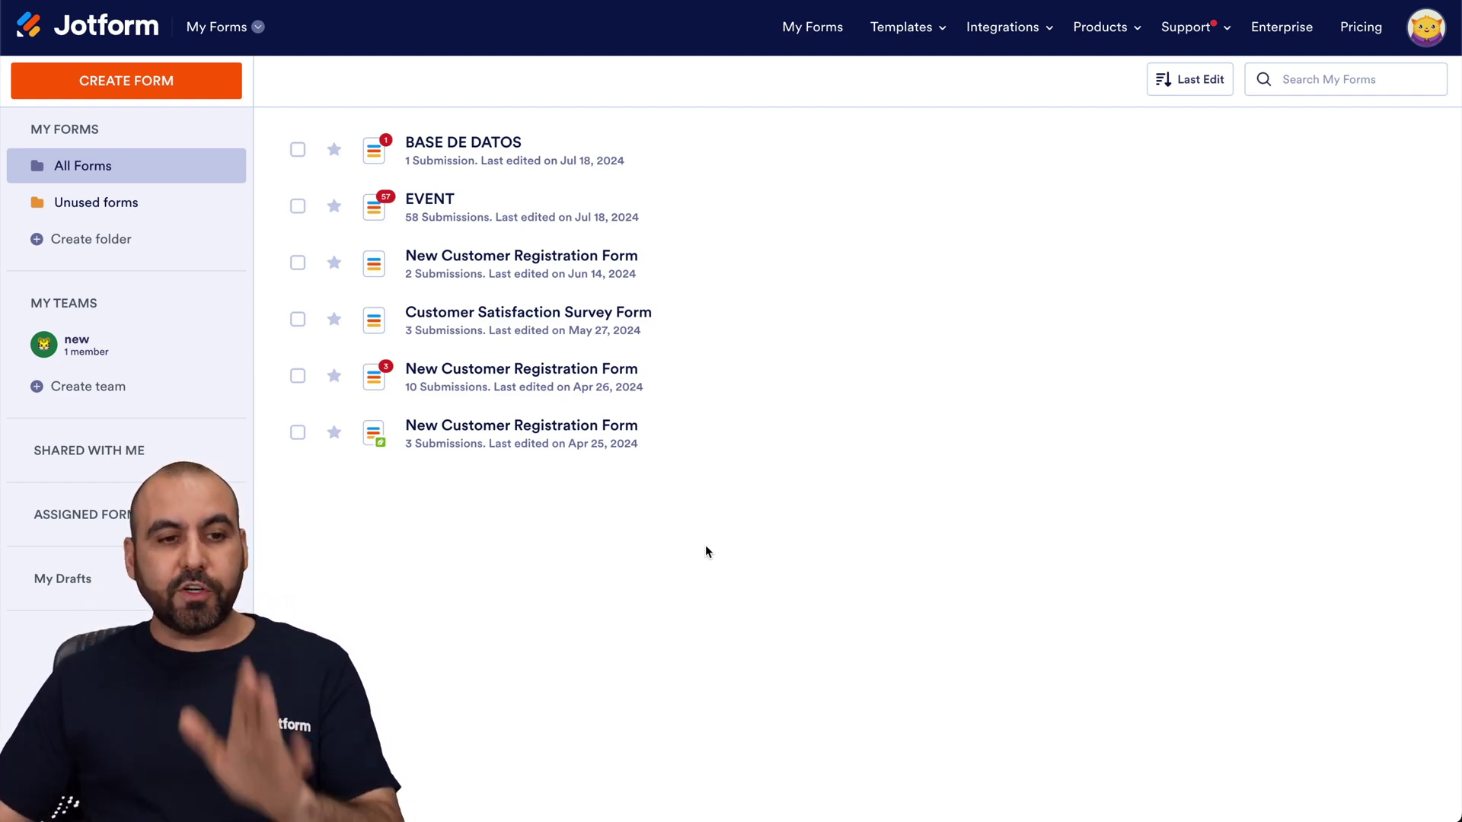
Start a new Jotform form from scratch using the Classic Form layout
click(200, 93)
click(480, 226)
click(560, 298)
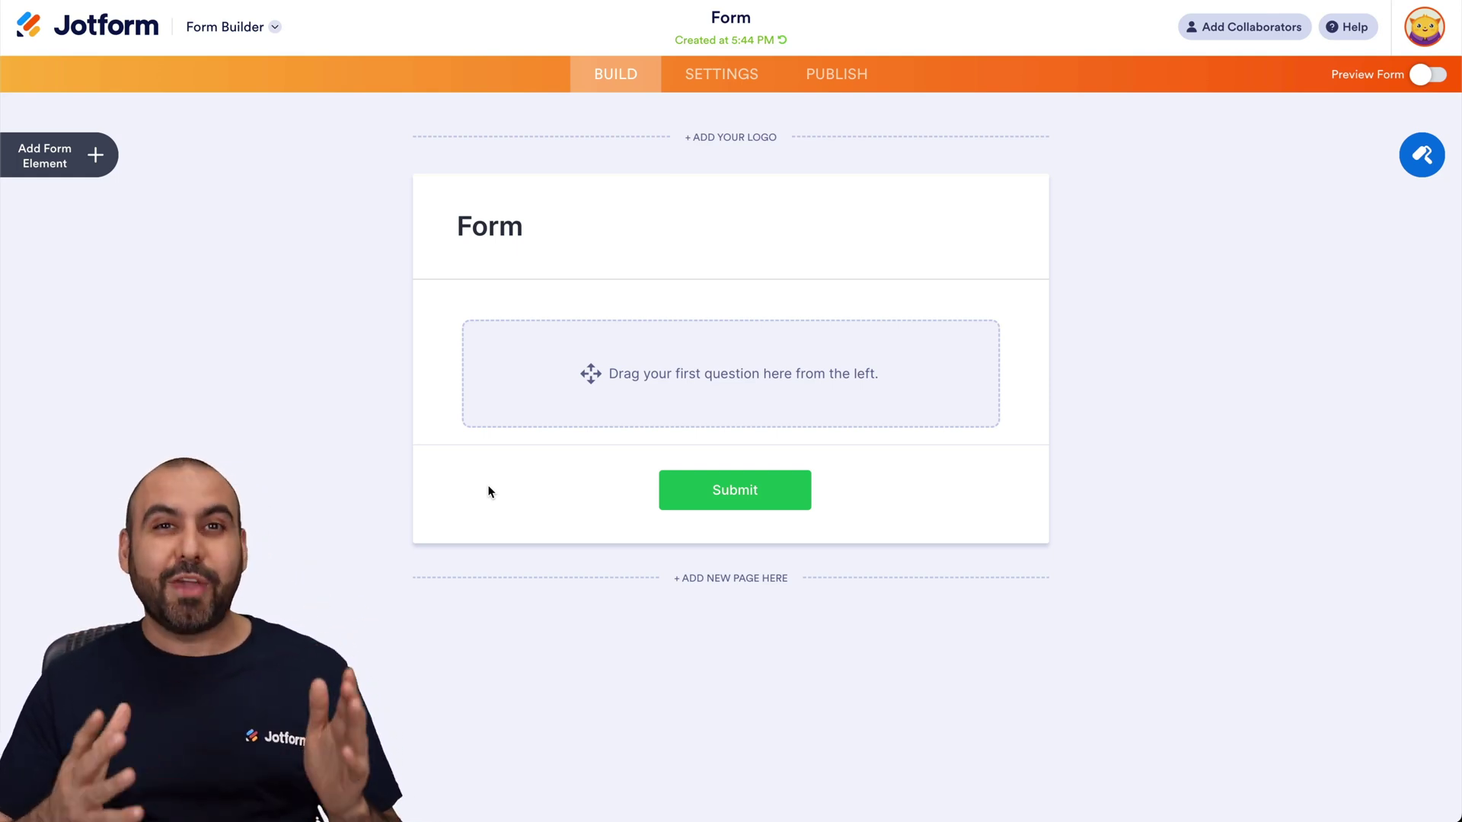
Add Full Name, Long Text and Email fields to the form, in that order
click(100, 164)
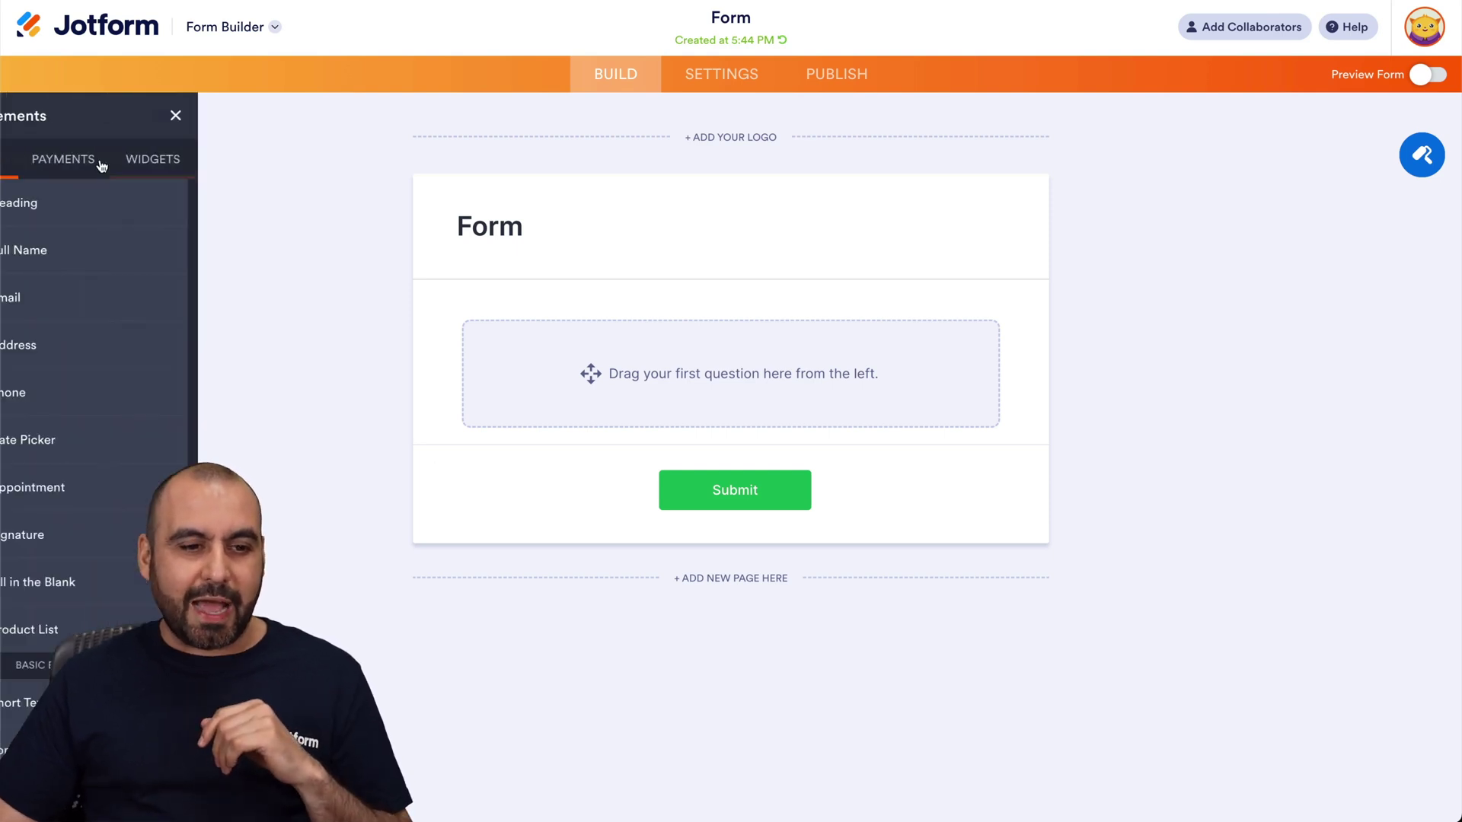
drag(99, 252, 555, 342)
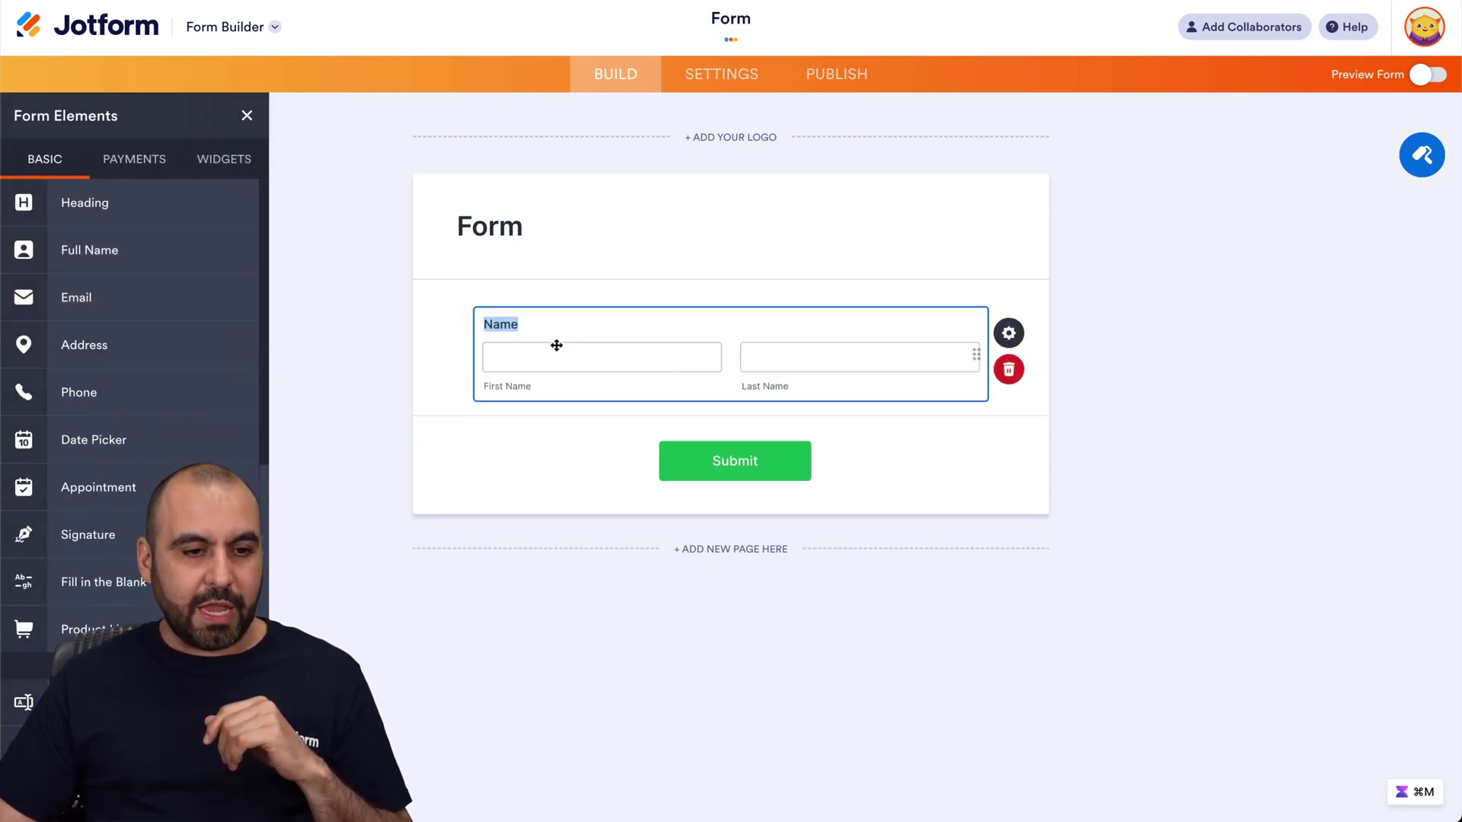
scroll(130, 426, down, 3)
drag(89, 614, 615, 431)
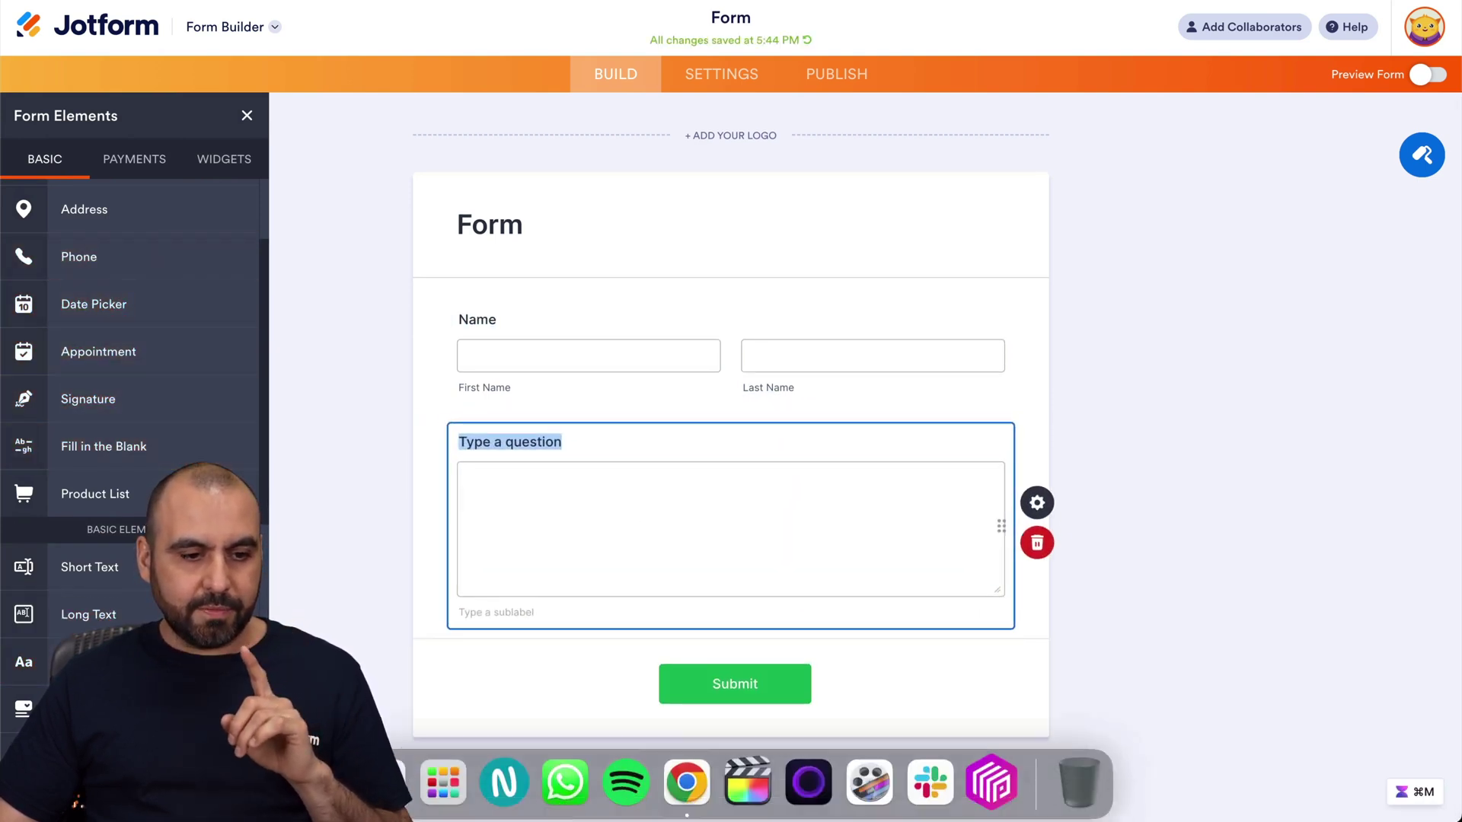
scroll(145, 309, up, 3)
drag(114, 295, 552, 634)
Relabel the long-text question as 'Message'
drag(459, 340, 514, 340)
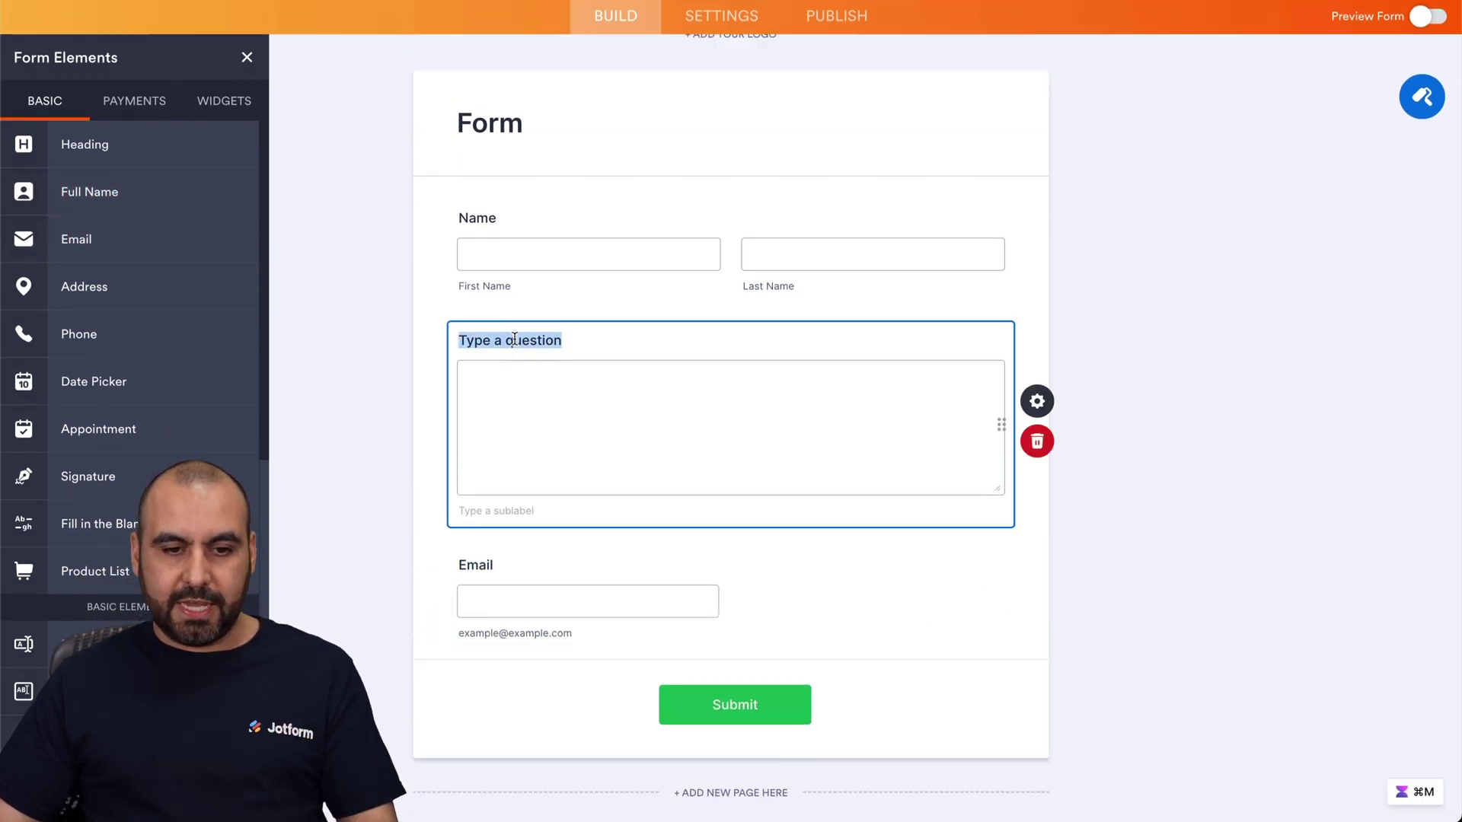
text(Mes)
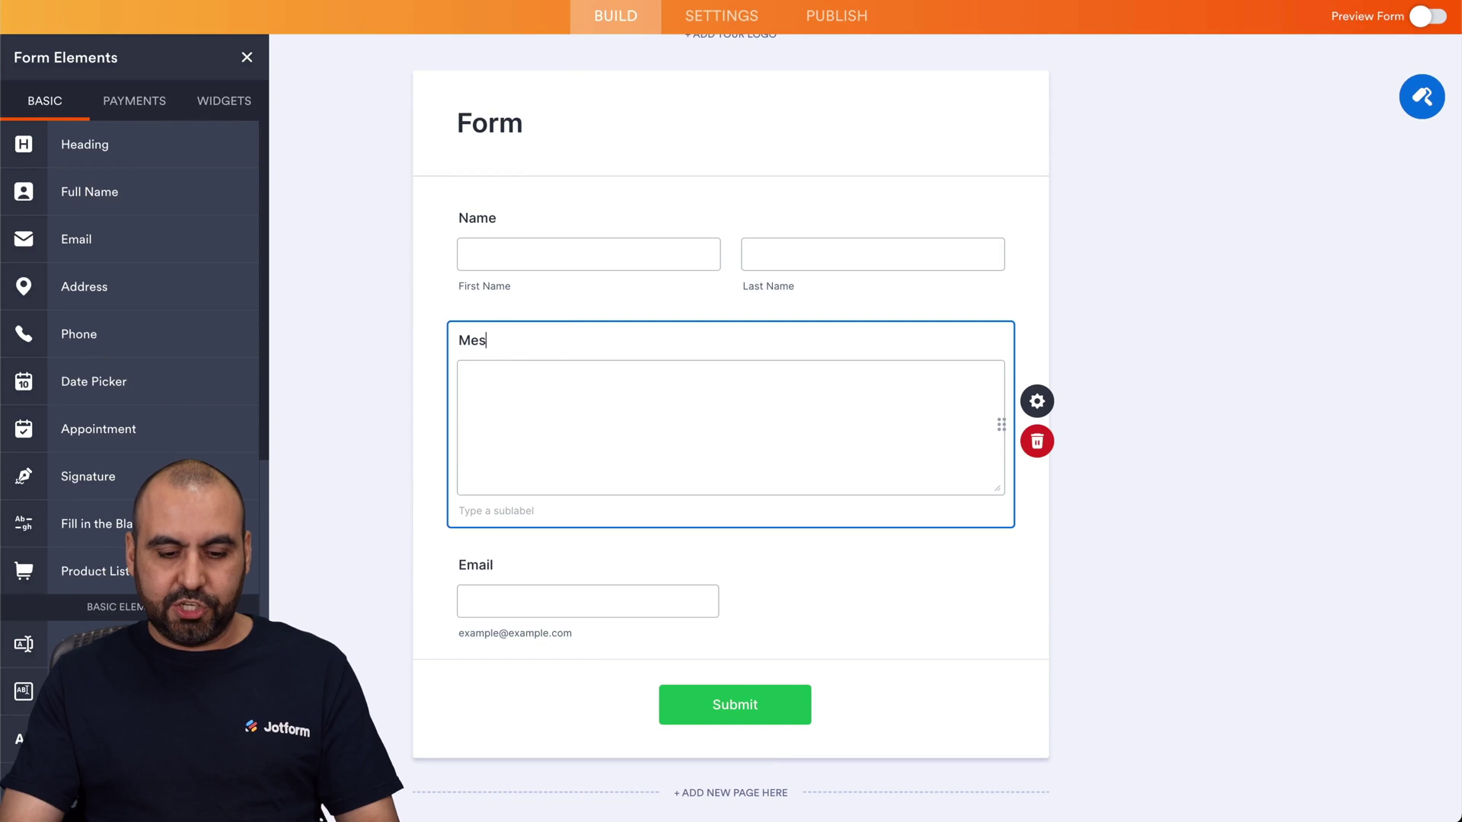
text(asage)
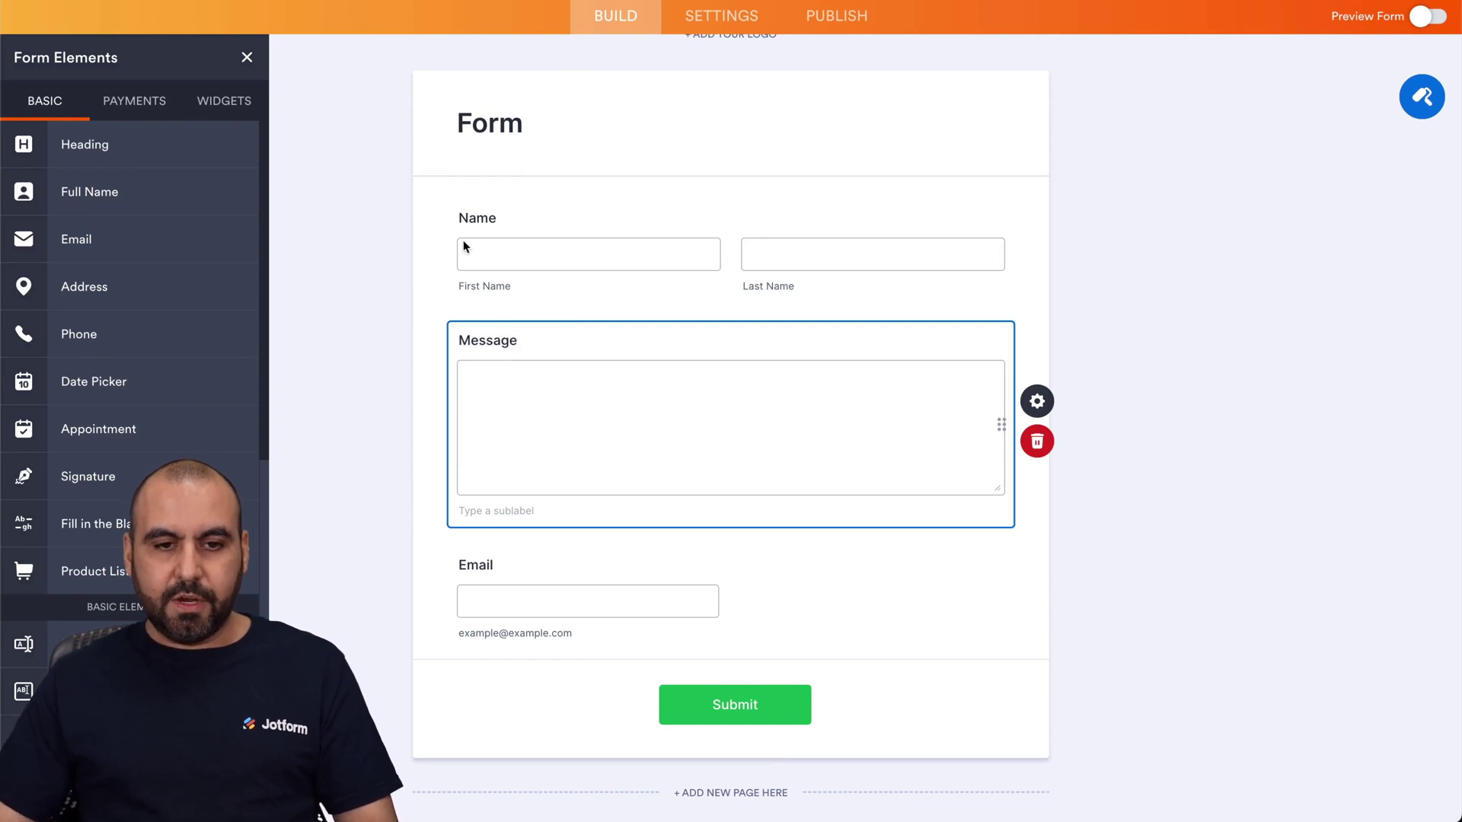
scroll(660, 64, up, 3)
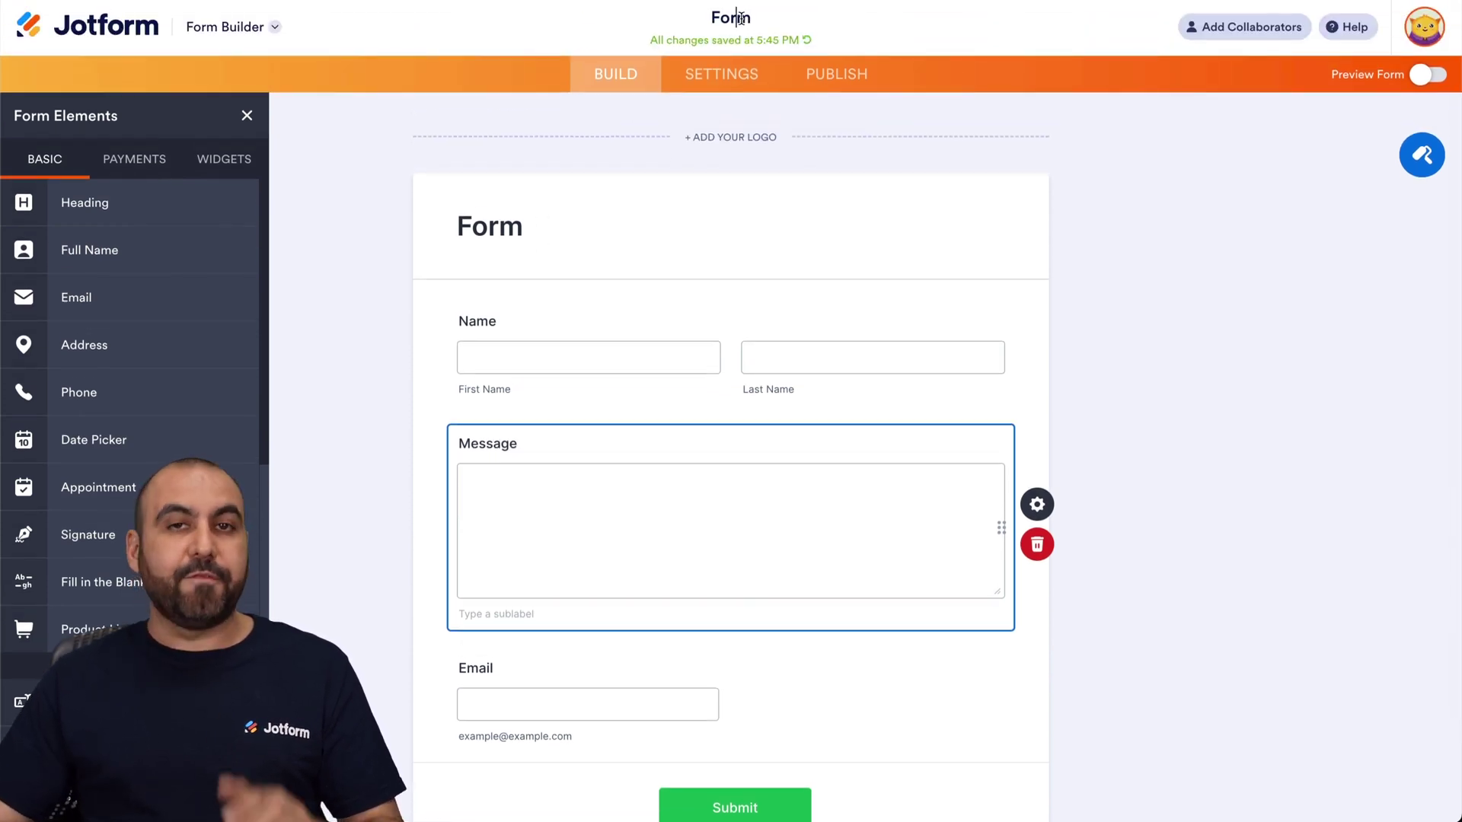
Rename the form to 'GMAIL MESSAGES' and open its submissions table via Tables
double_click(739, 18)
text(GMAIL MESSAGES)
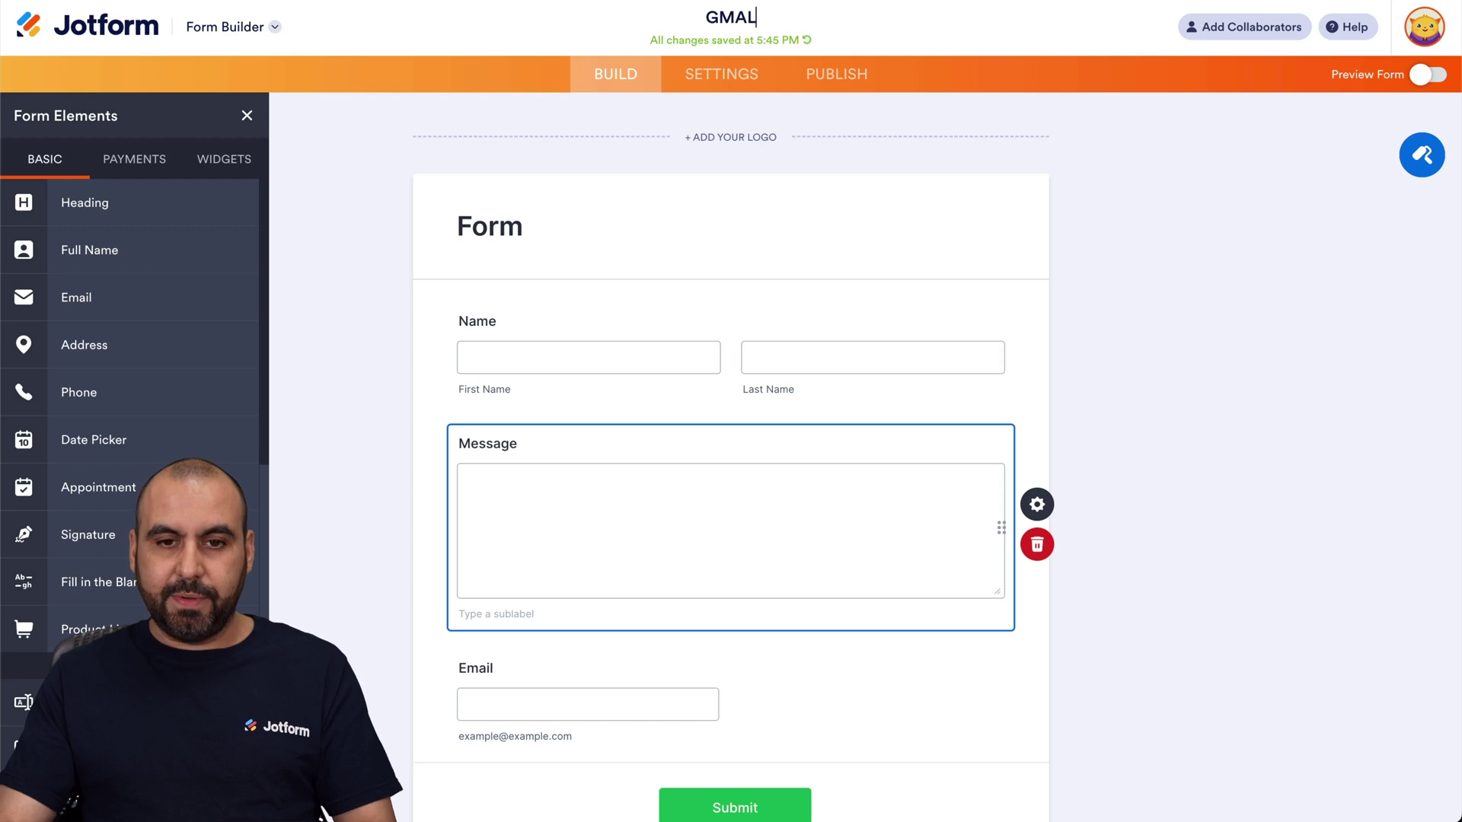
click(1116, 280)
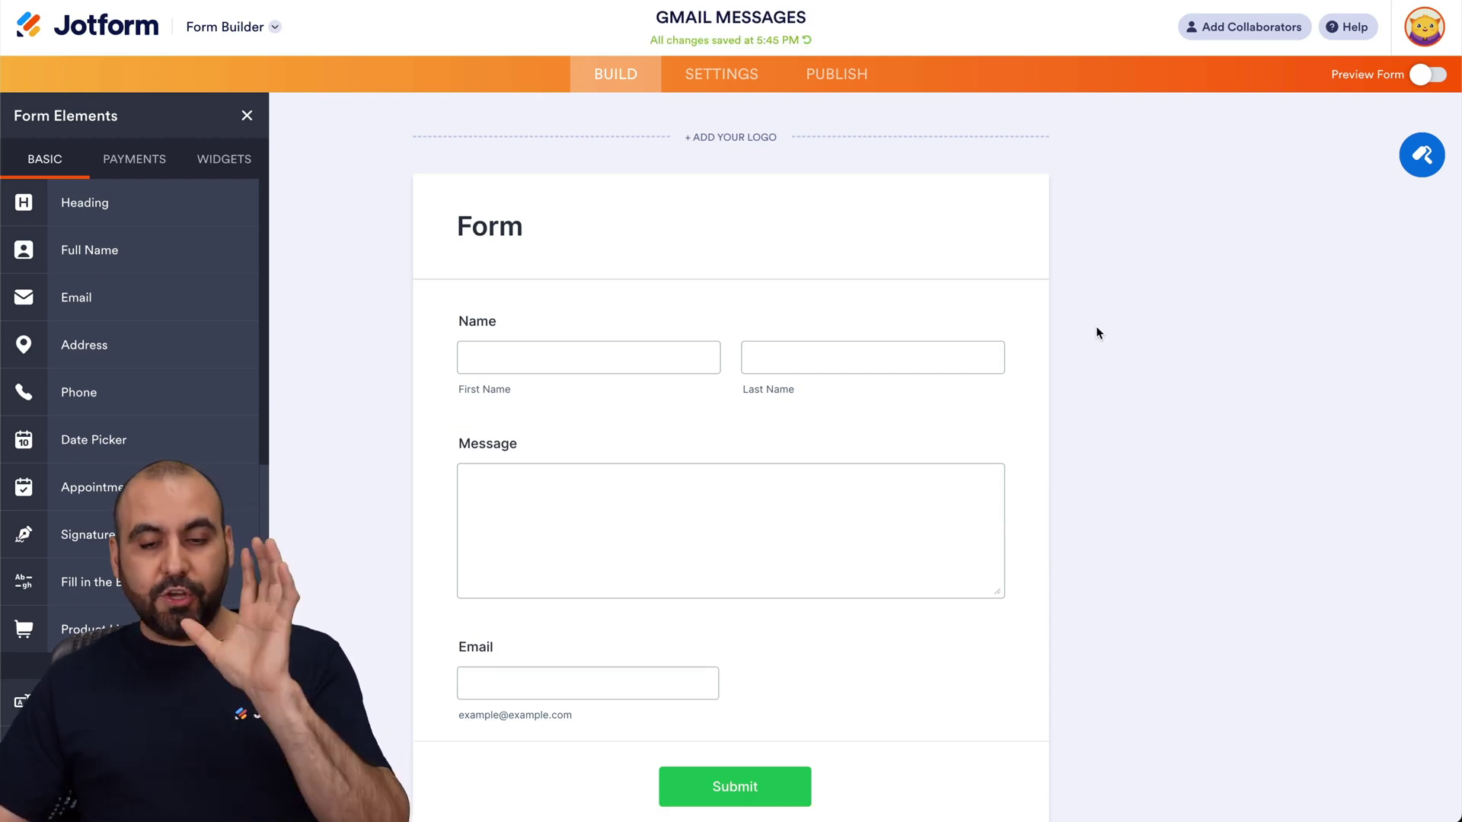
click(262, 22)
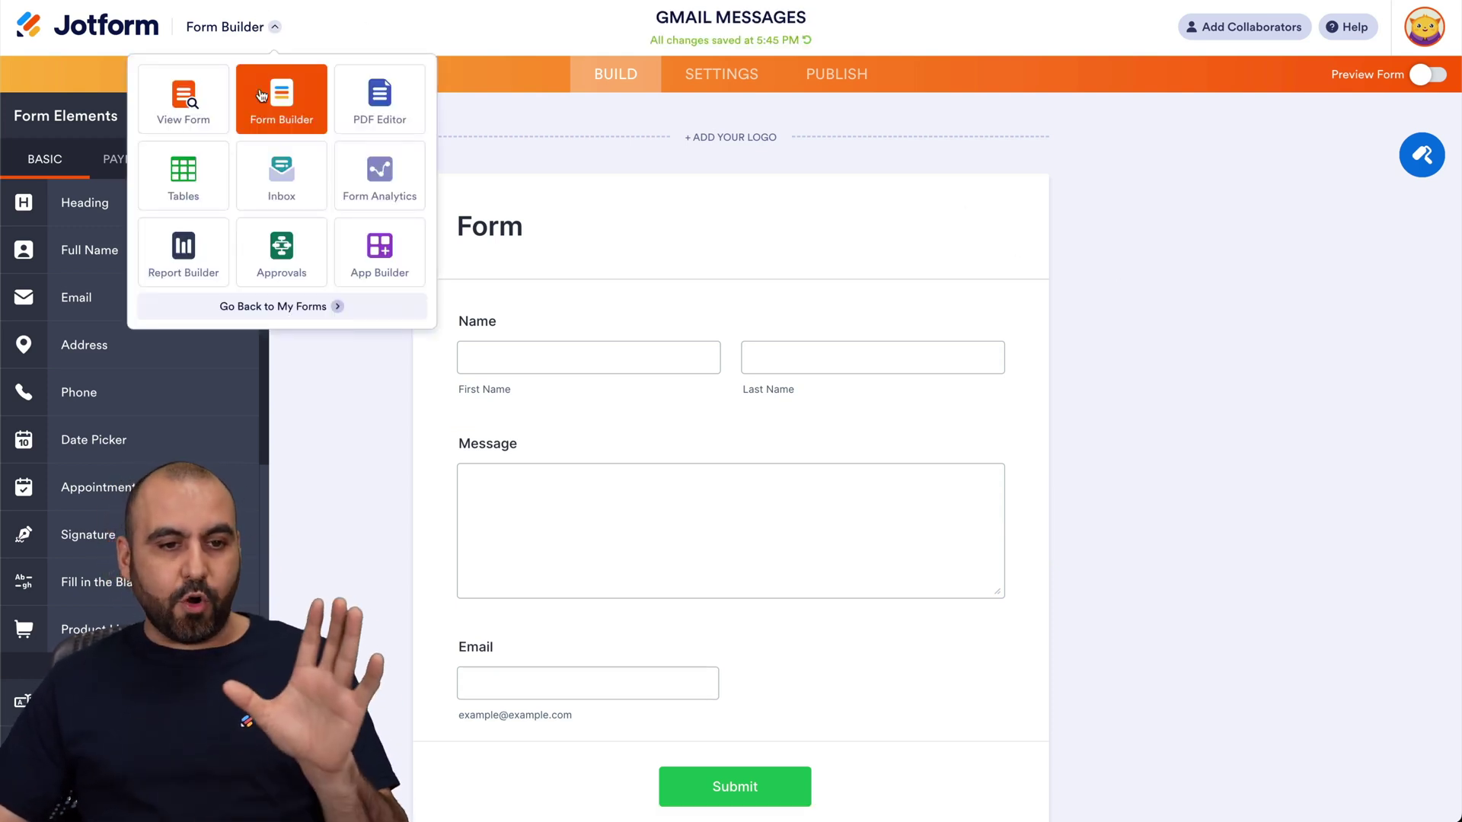
click(183, 175)
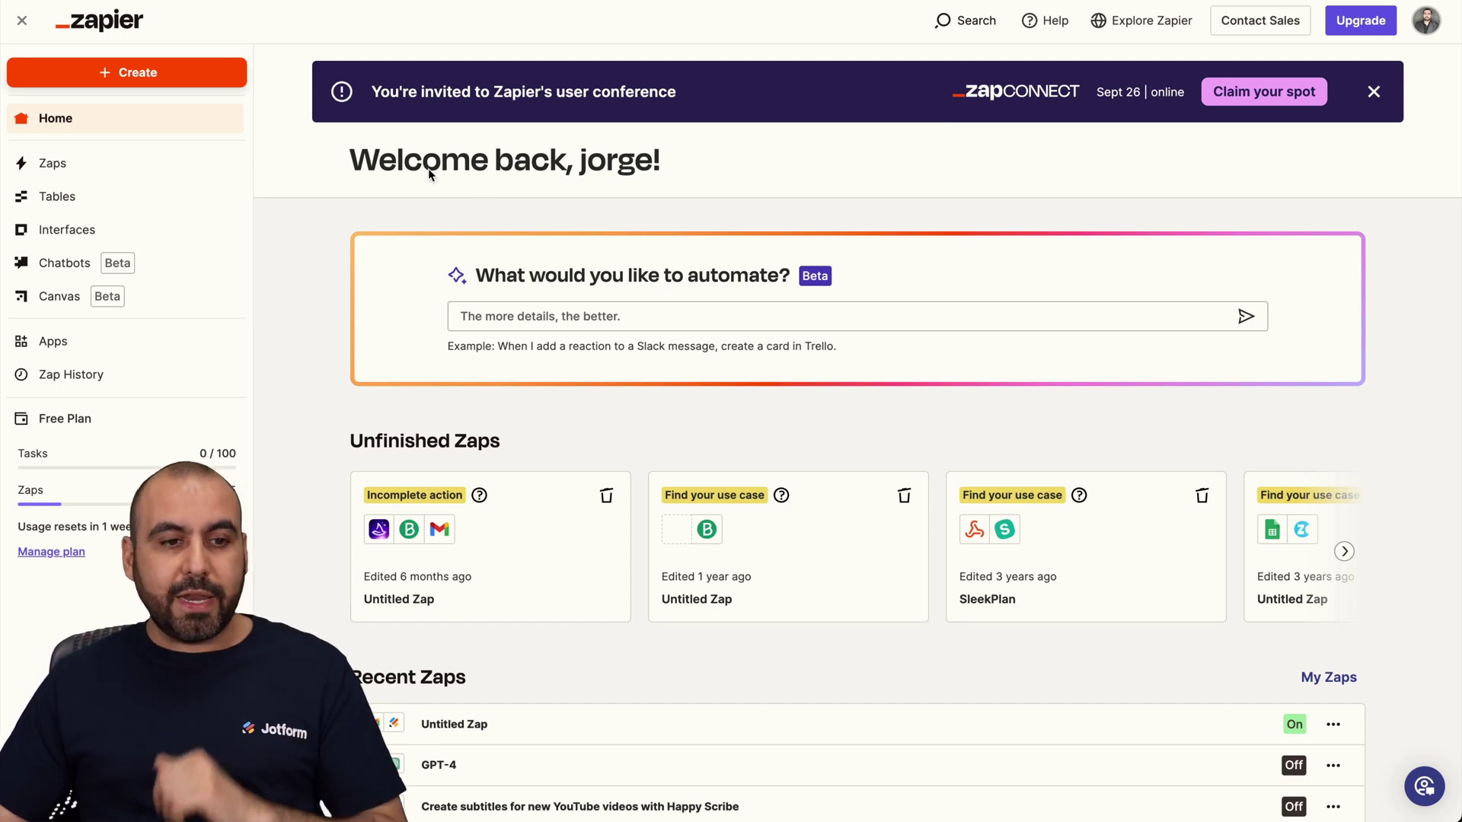
Create a new zap from the Create menu in Zapier's sidebar
click(195, 72)
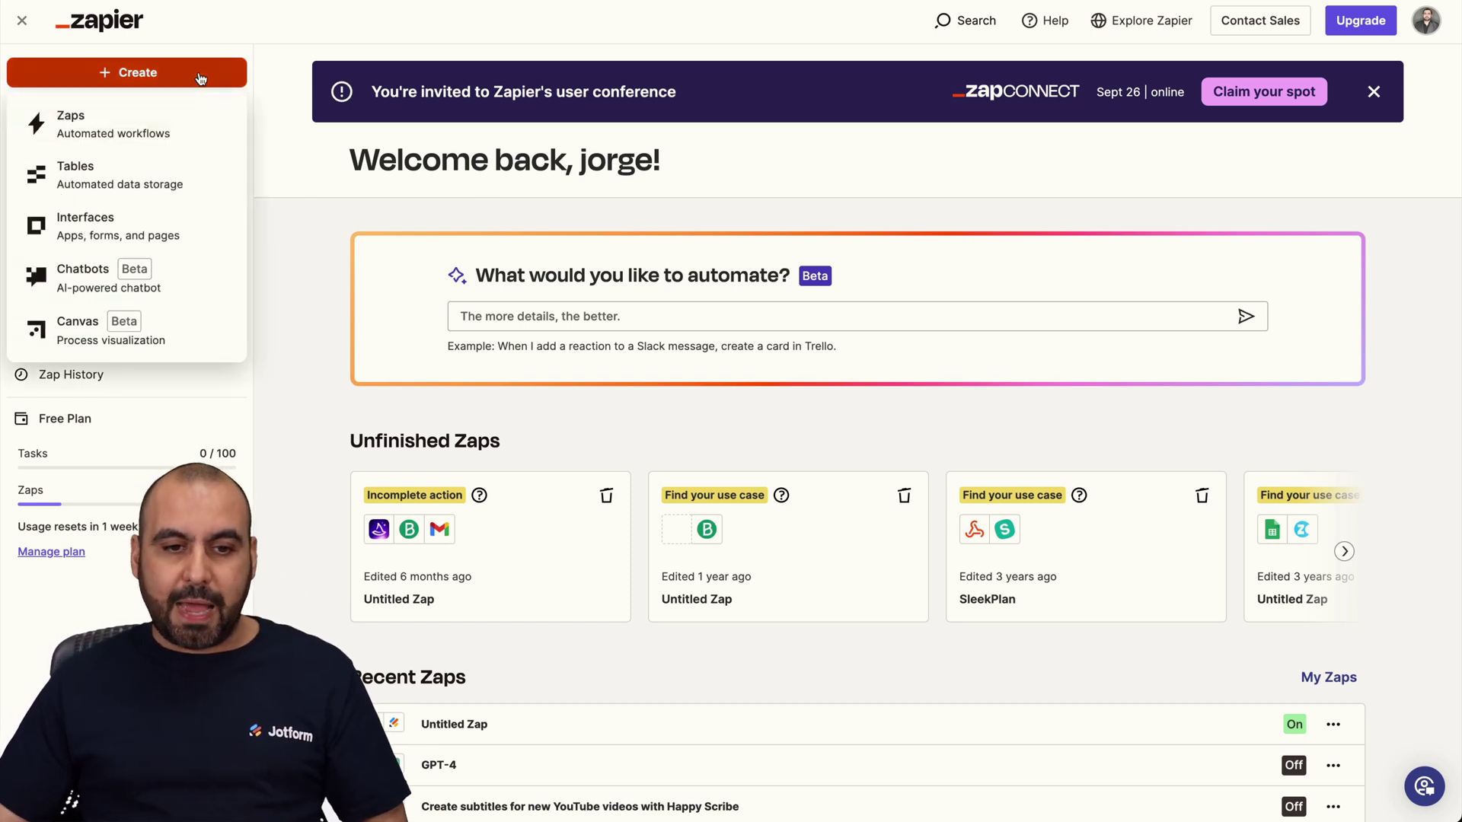
click(146, 128)
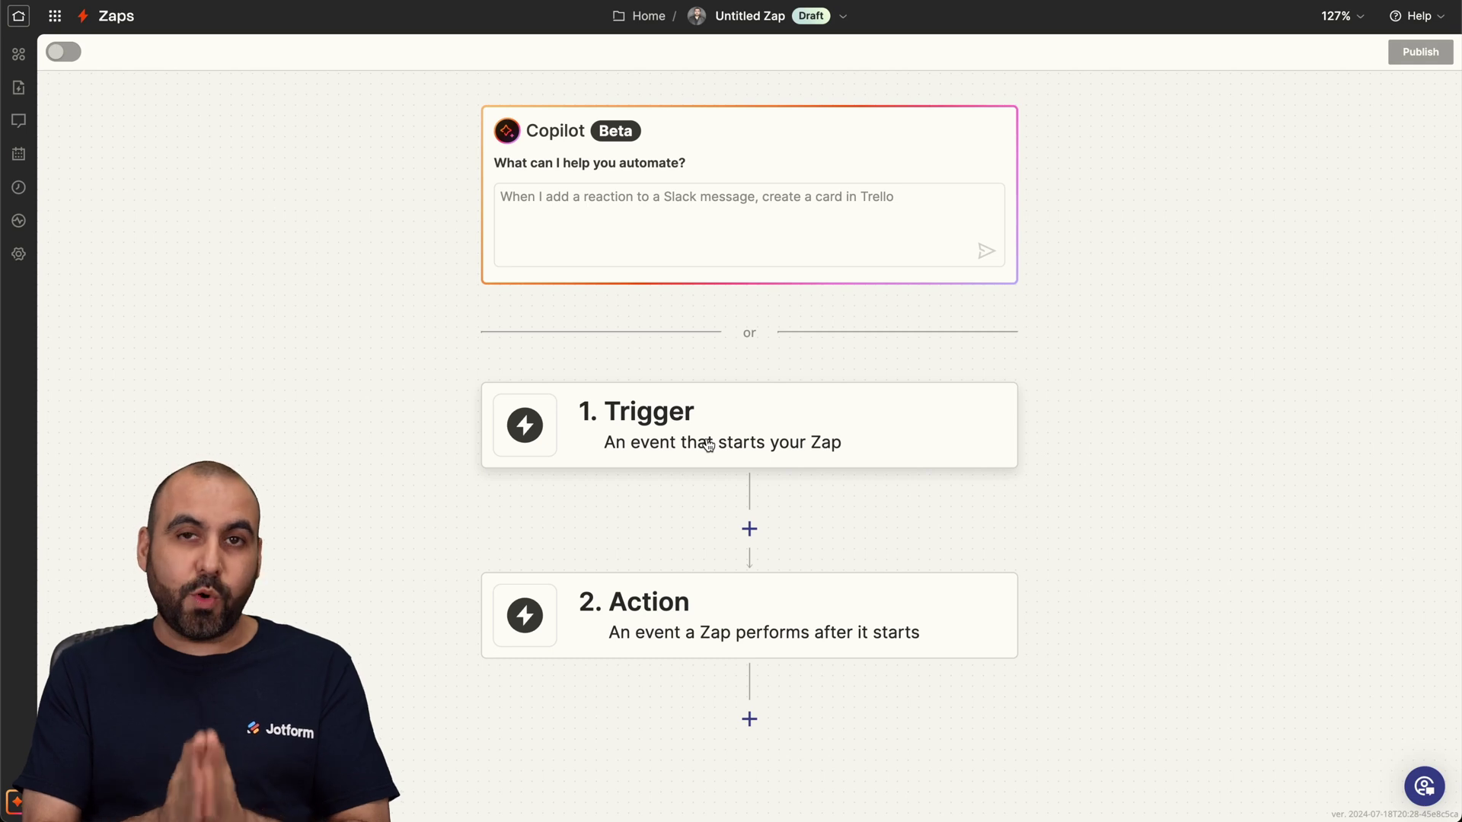
Set the zap trigger to Gmail with the New Email event
click(708, 445)
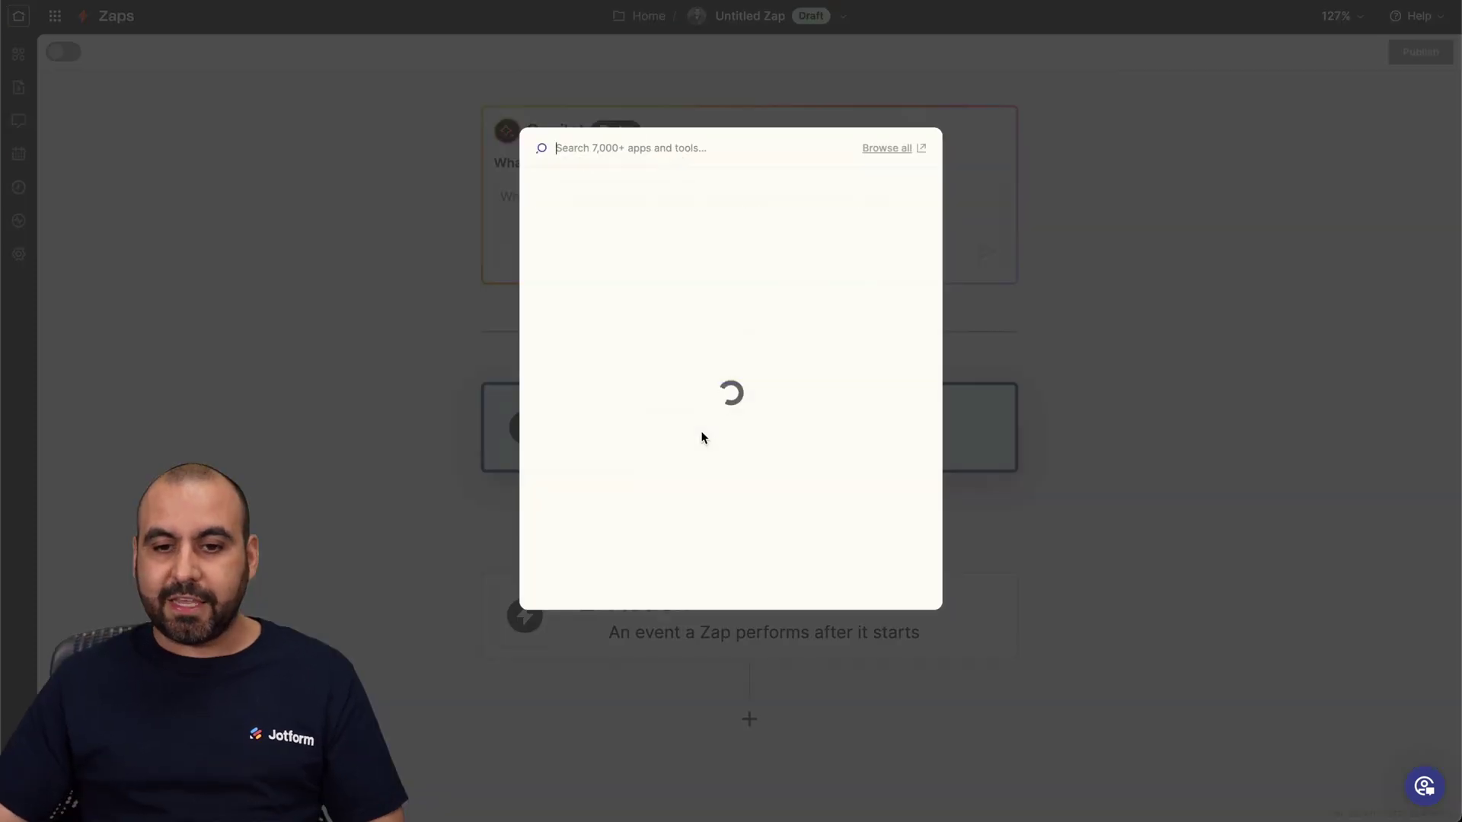
text(gmail)
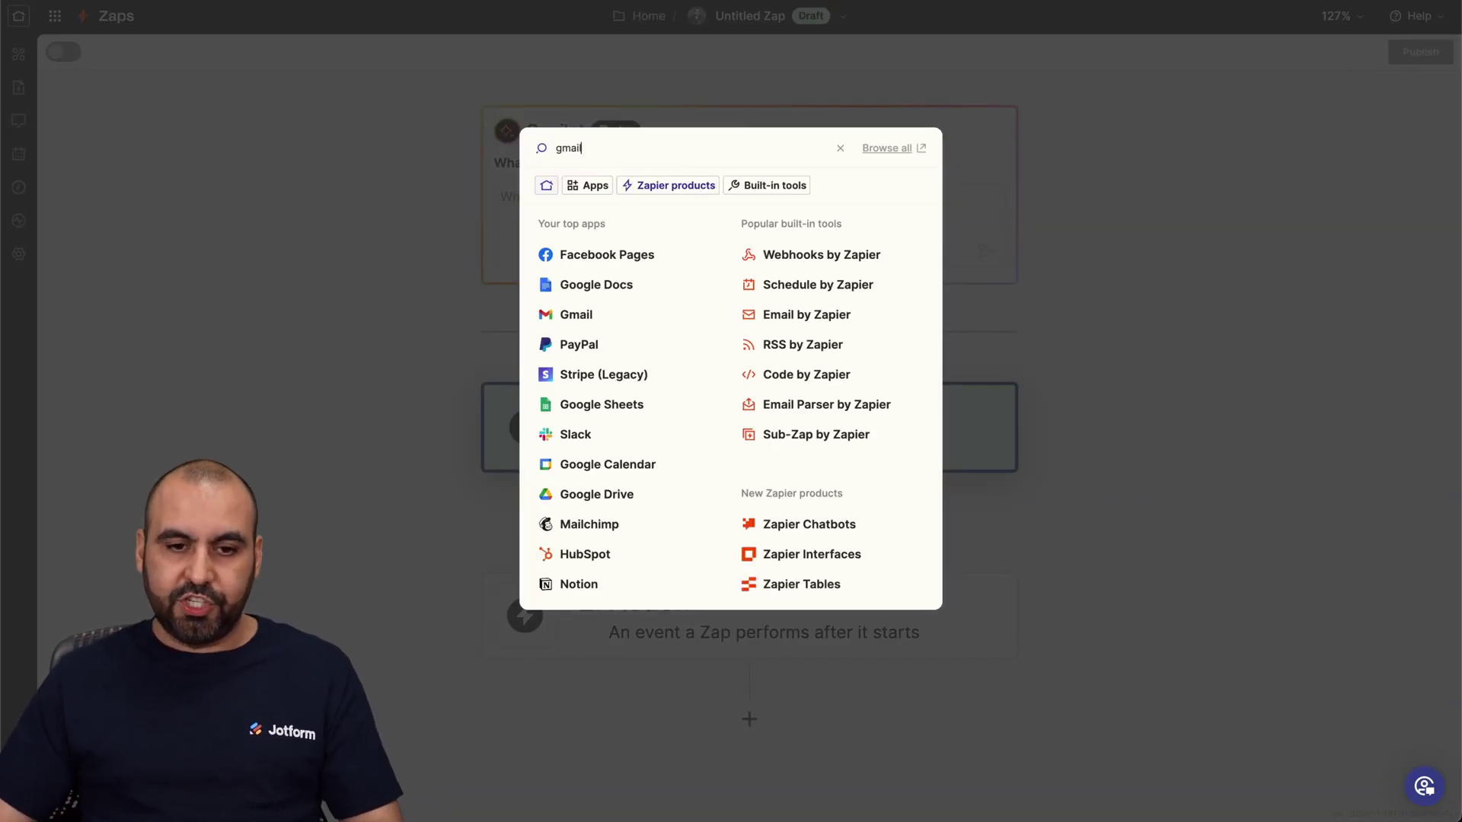
click(605, 199)
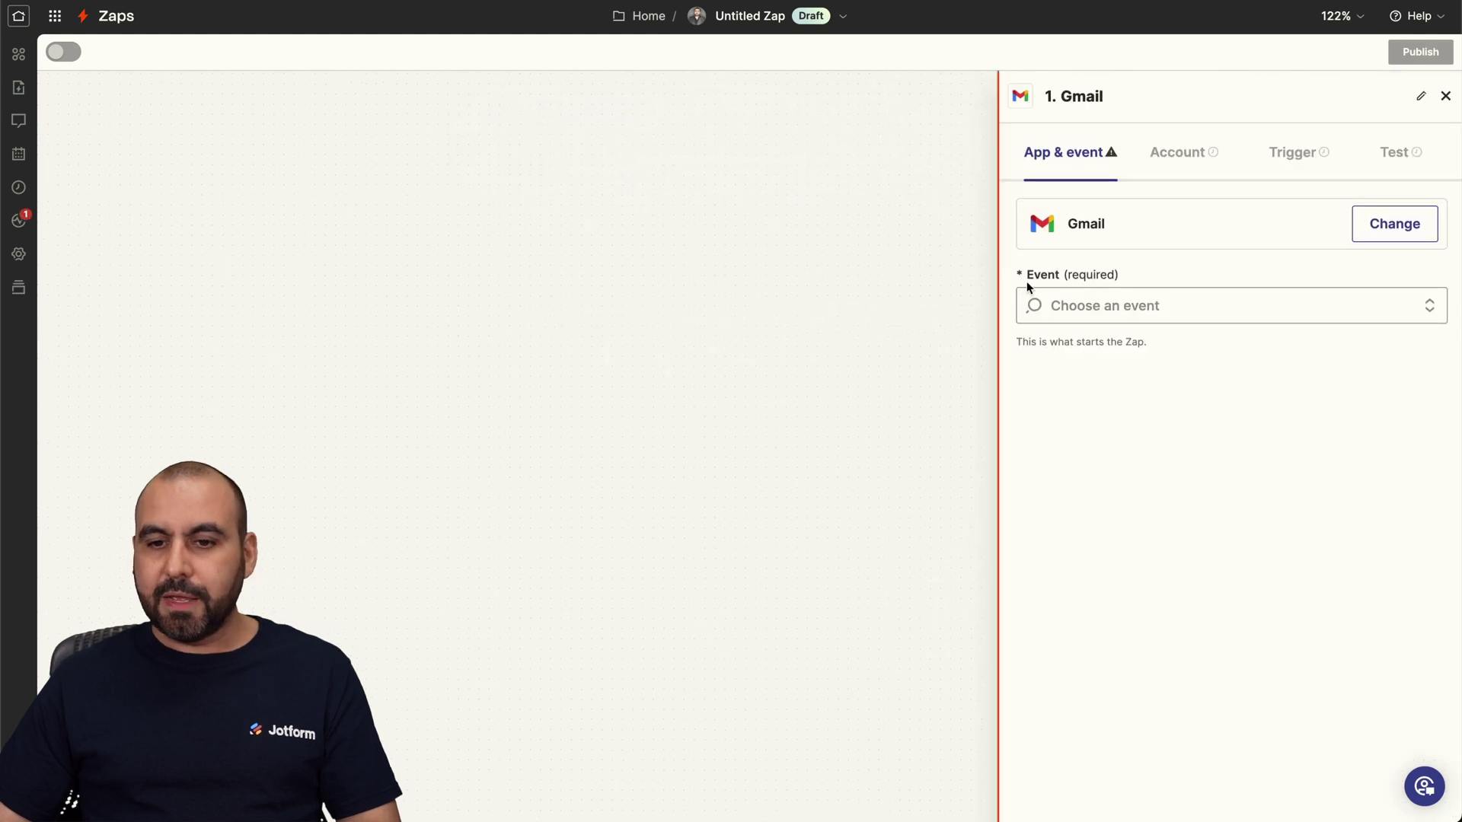
click(1107, 288)
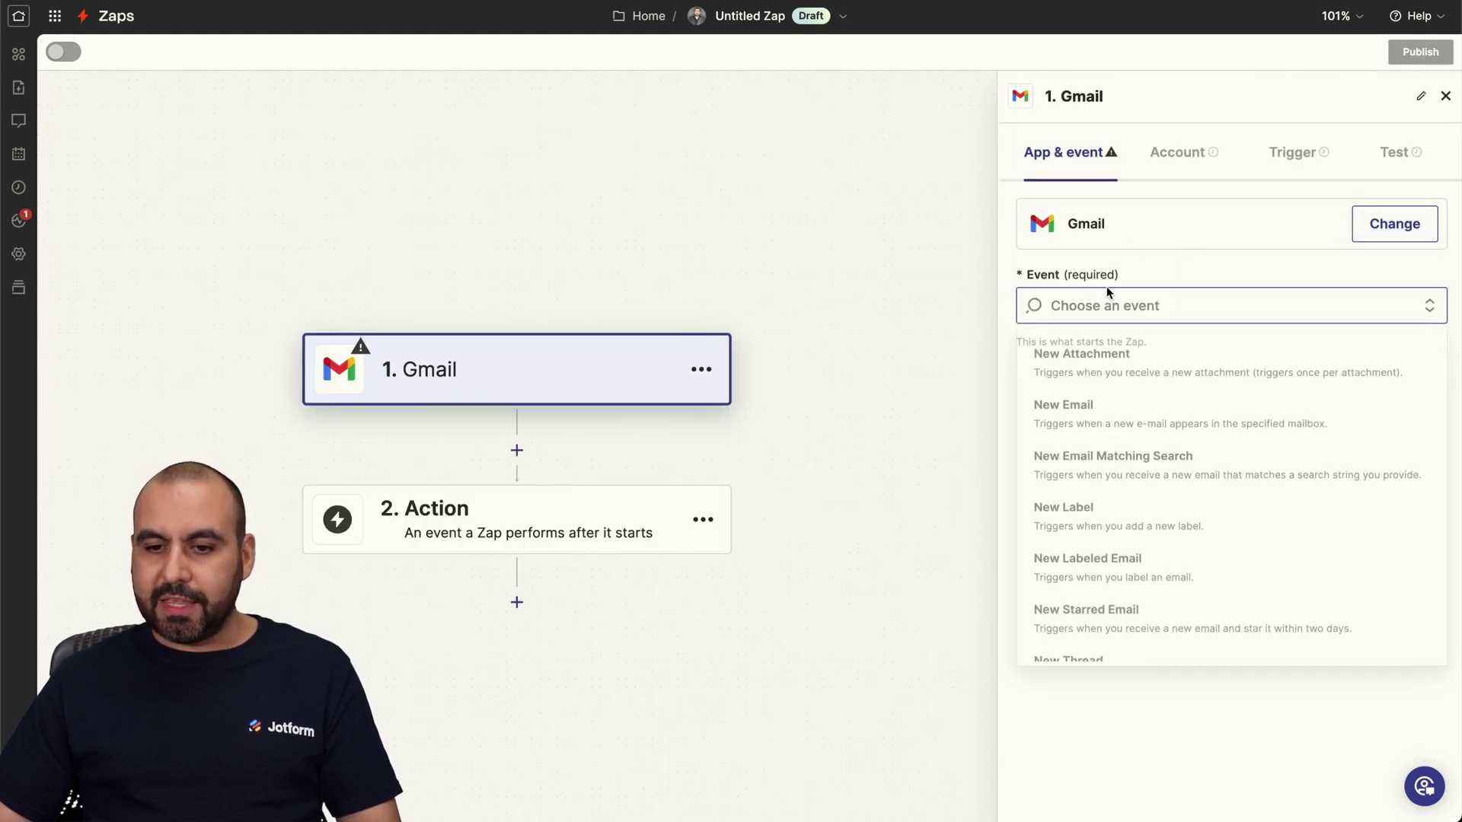
click(1134, 424)
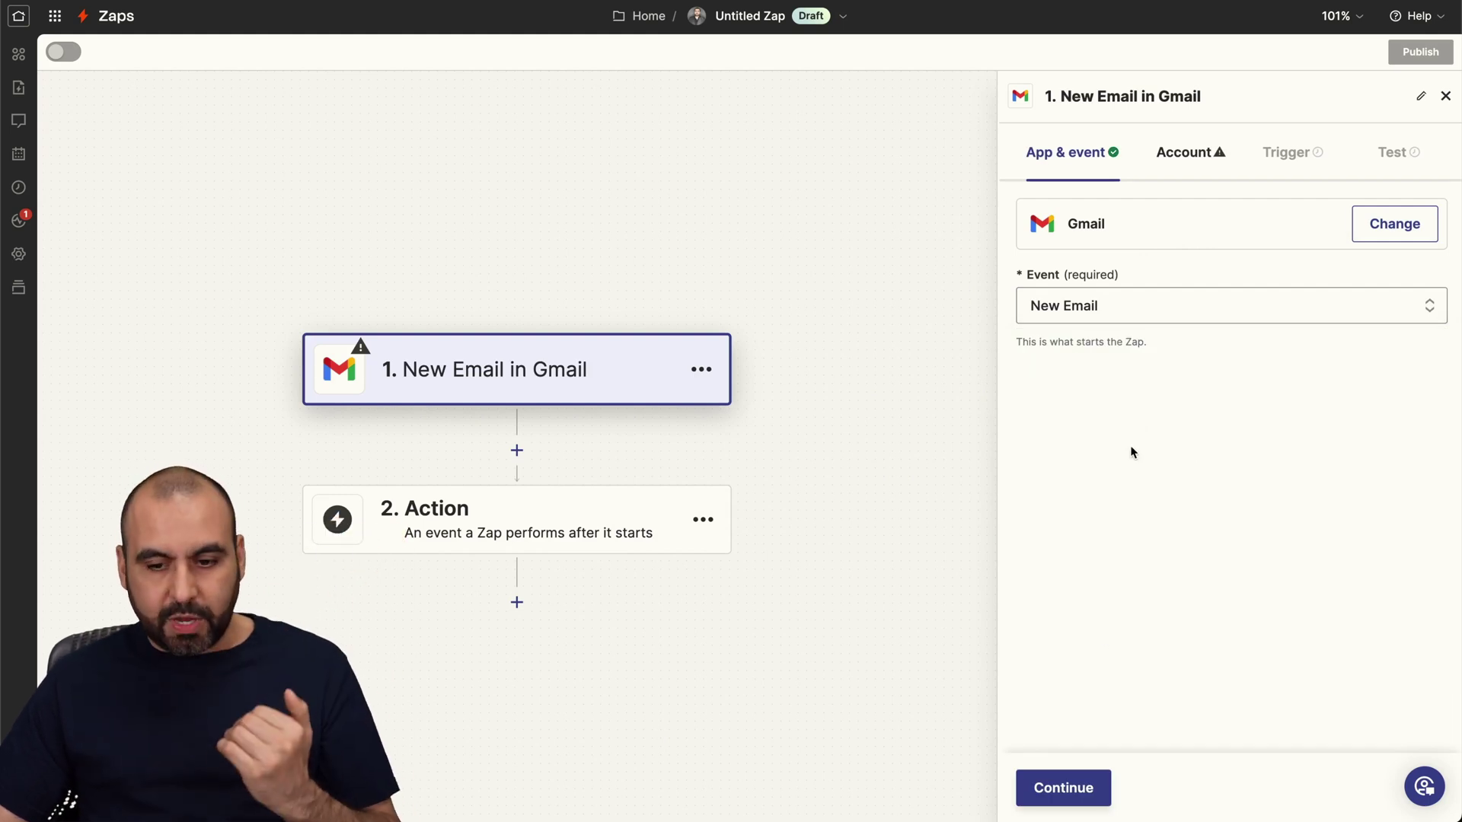
click(1065, 786)
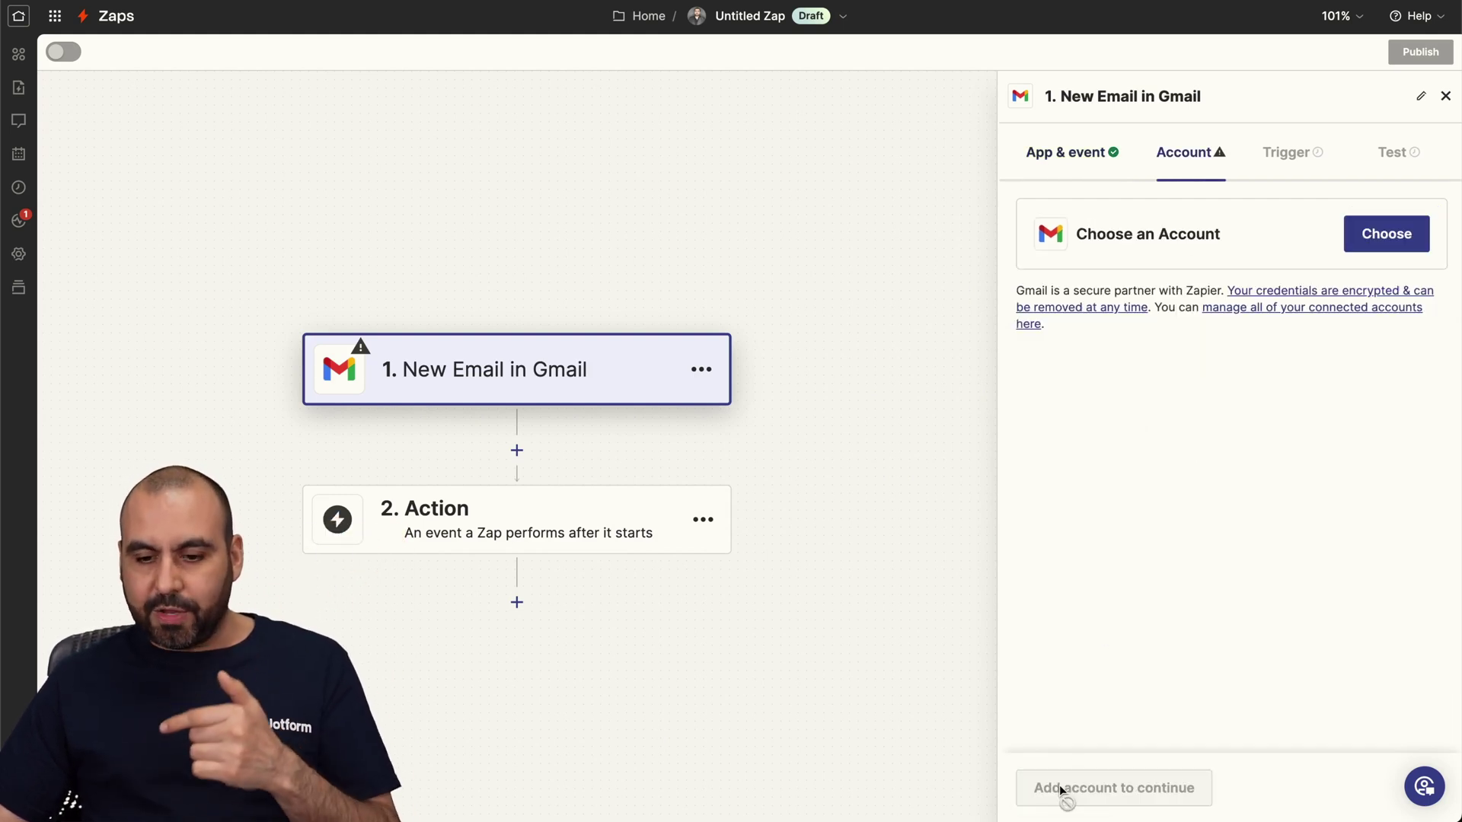
Connect the first Gmail account to the trigger and continue
click(1380, 230)
click(1139, 389)
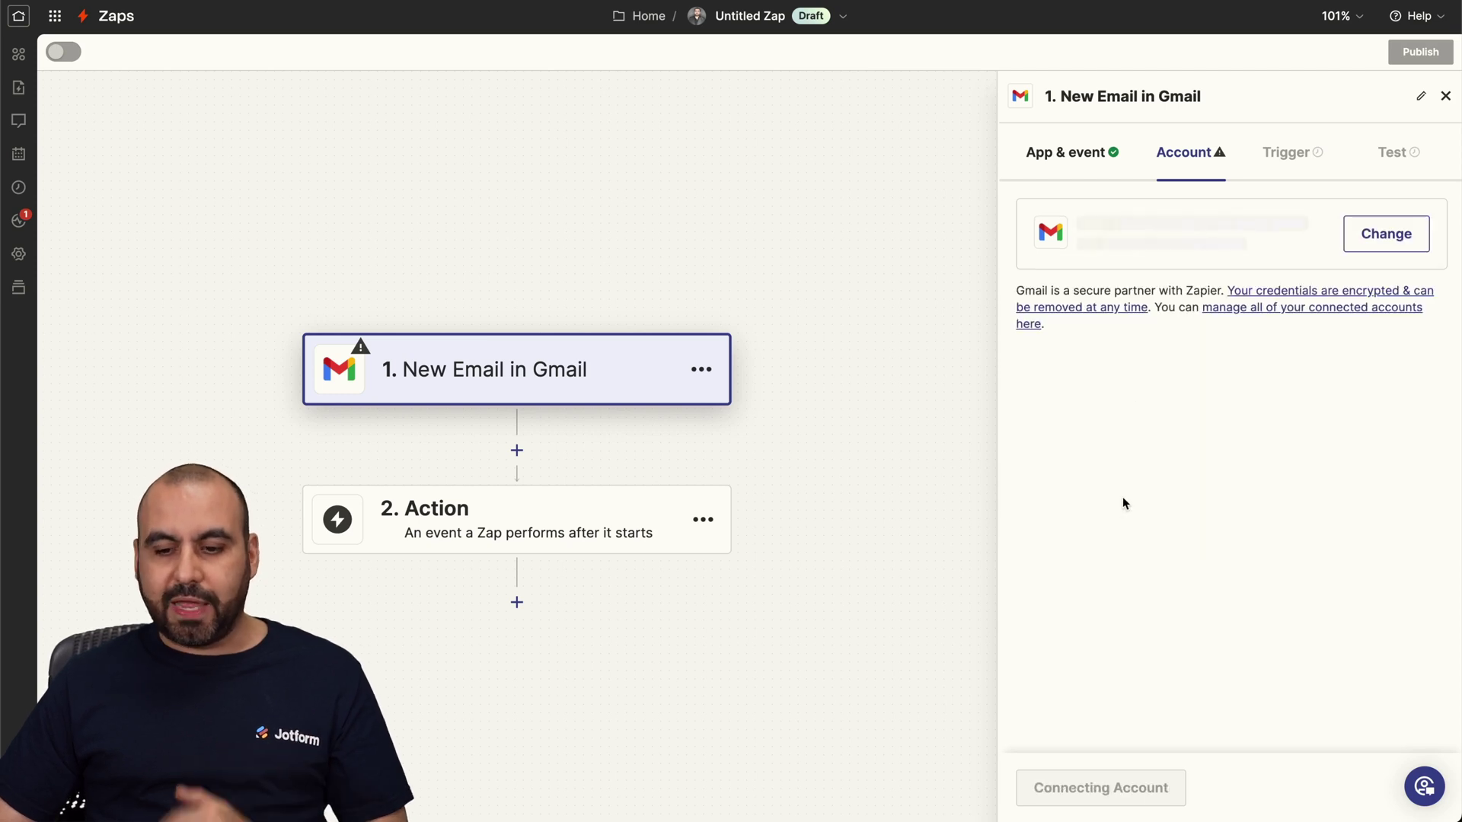
click(1098, 796)
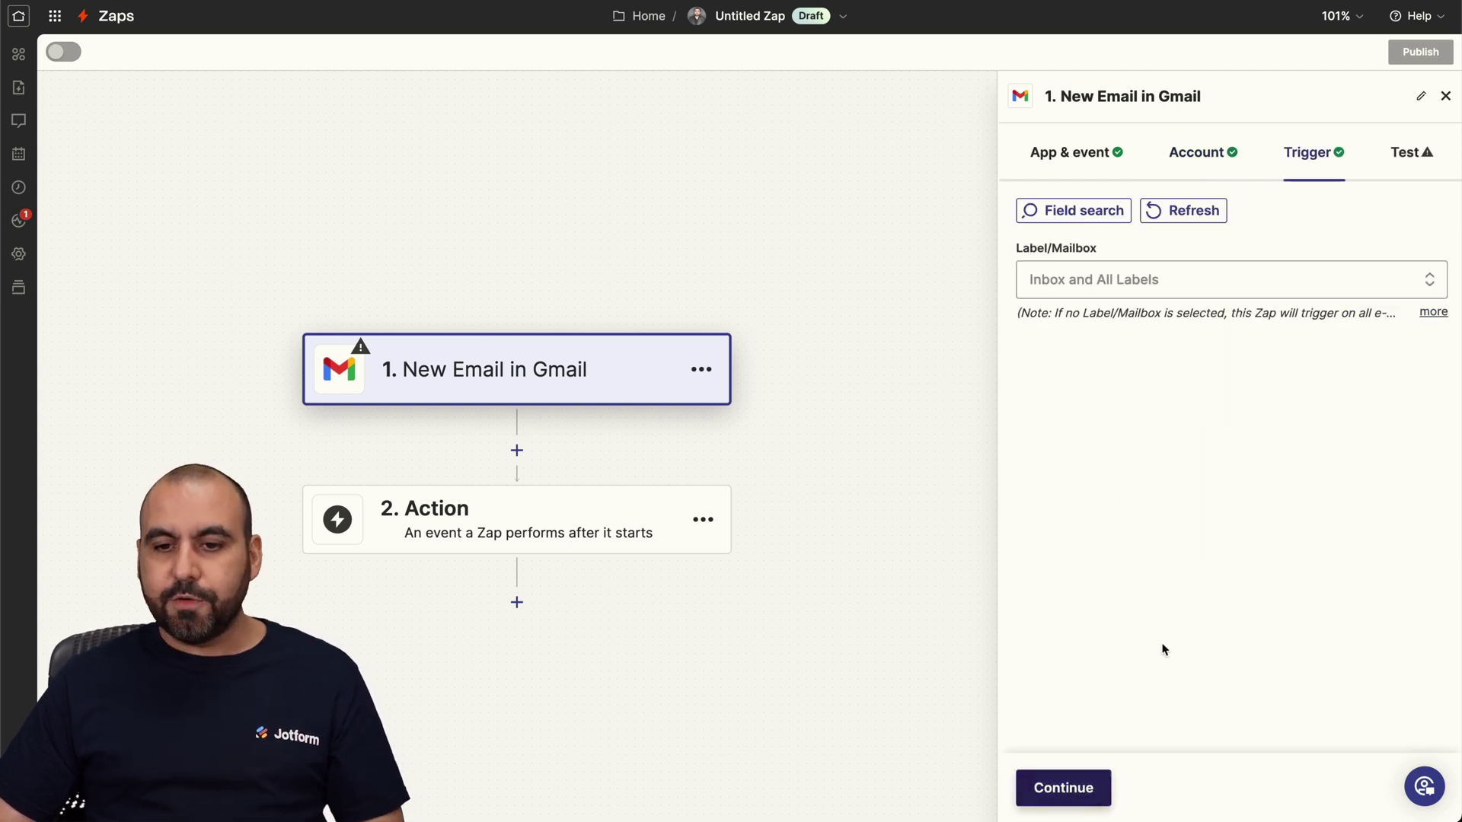
Review the mailbox labels, test the trigger, and continue with the selected sample email
click(1108, 288)
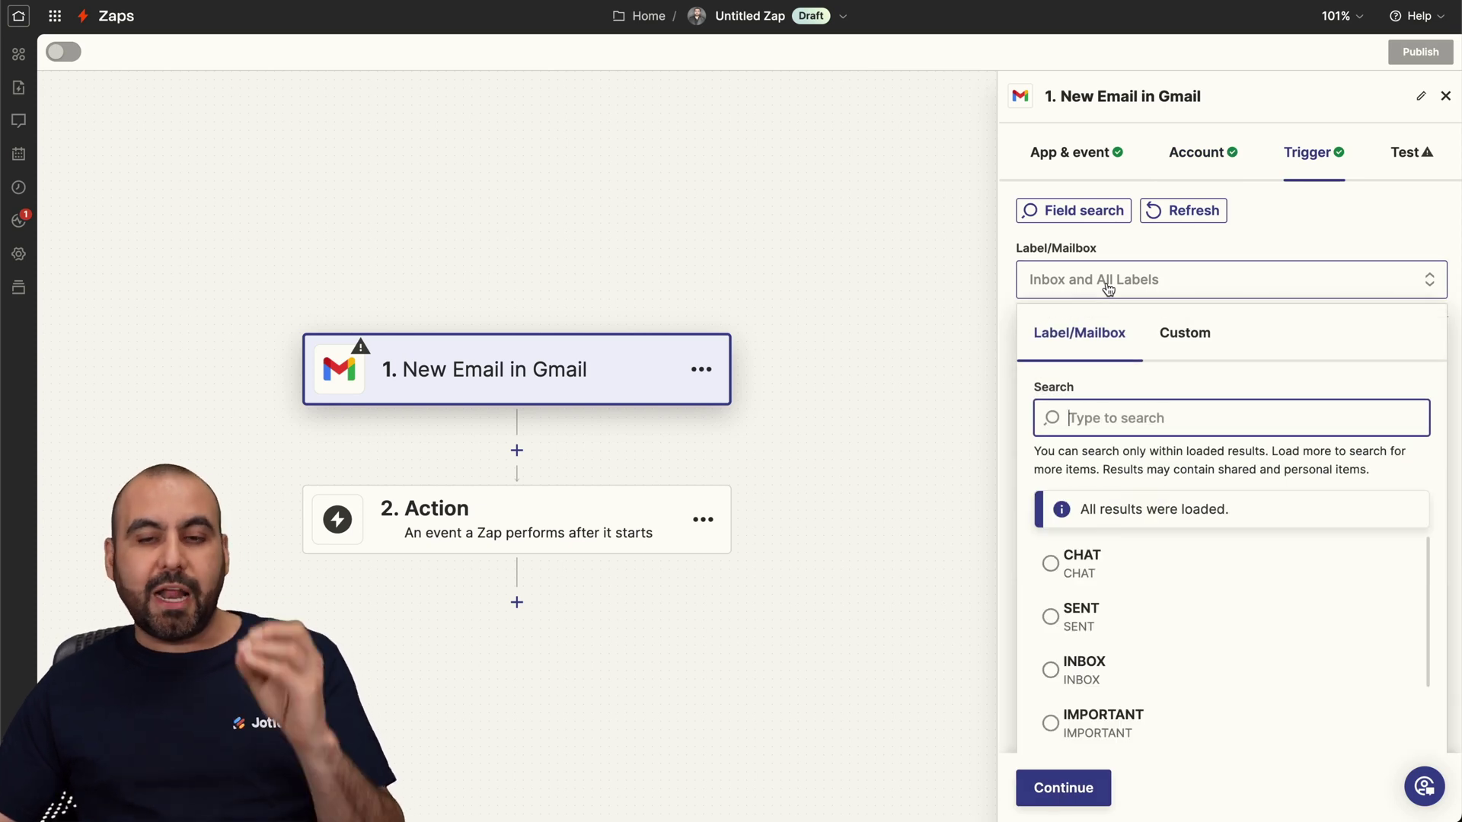
scroll(1055, 670, down, 1)
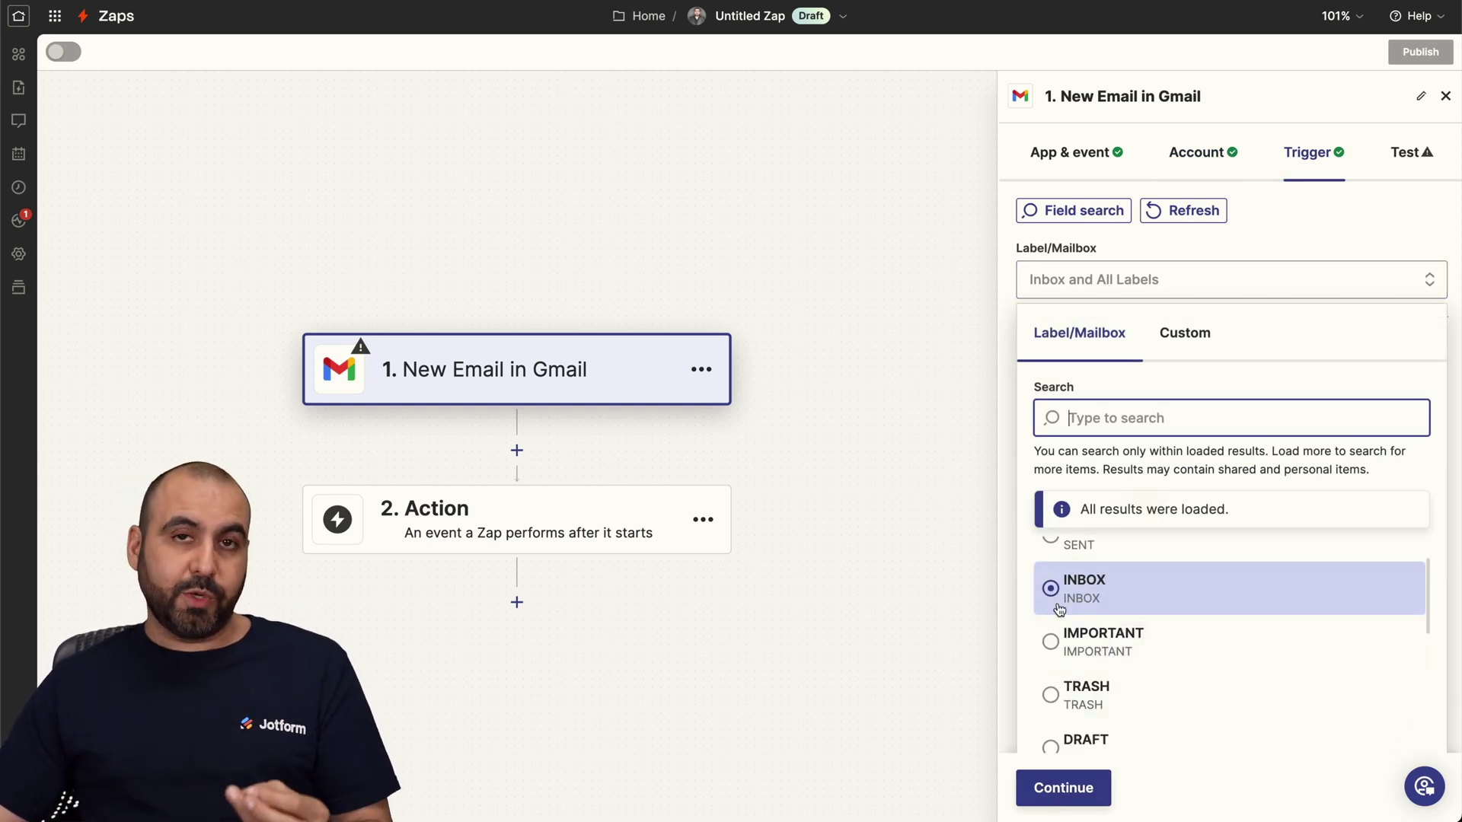
scroll(1059, 609, down, 3)
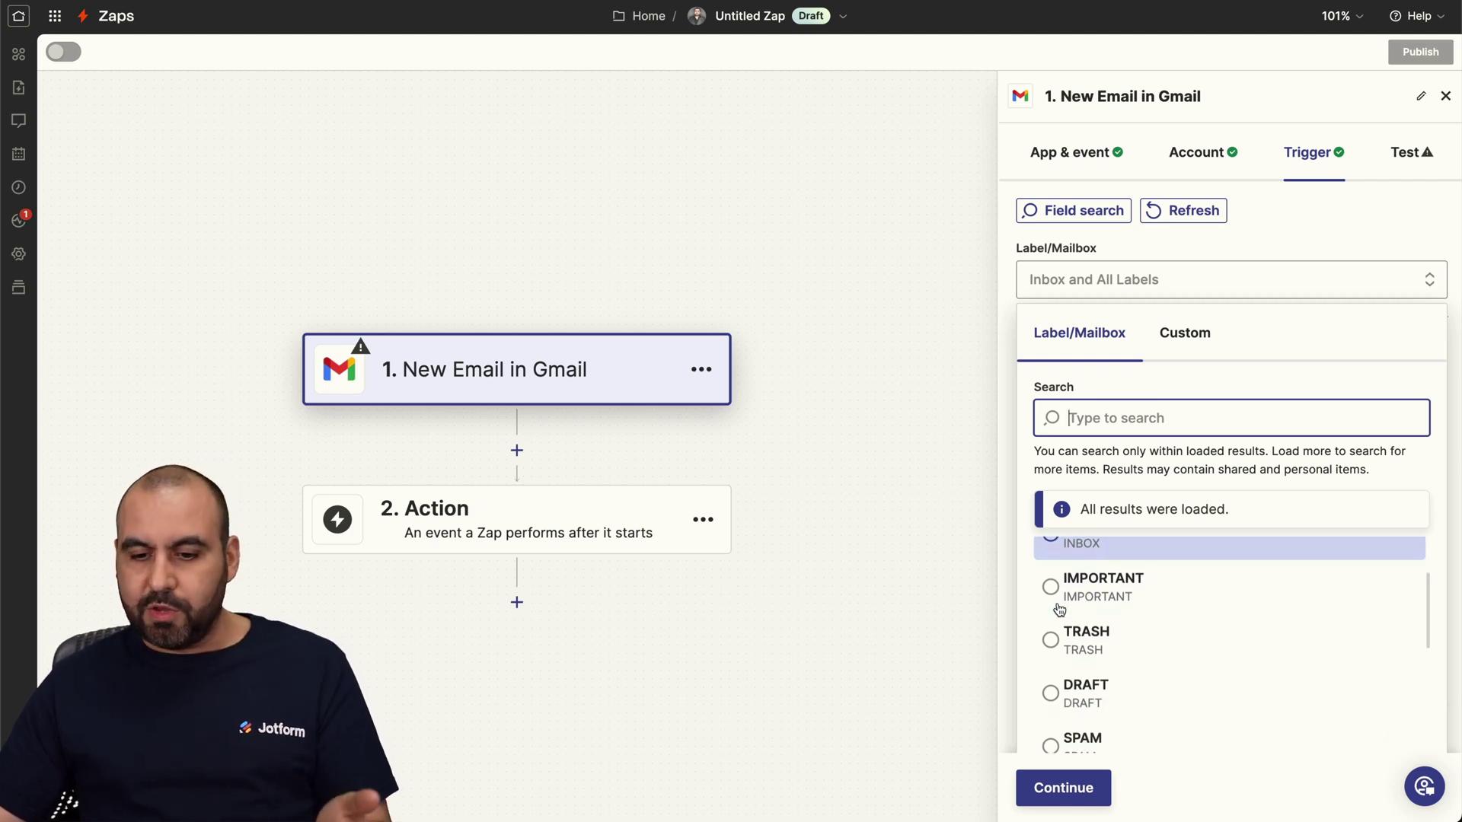
scroll(1058, 609, up, 2)
scroll(1058, 609, up, 1)
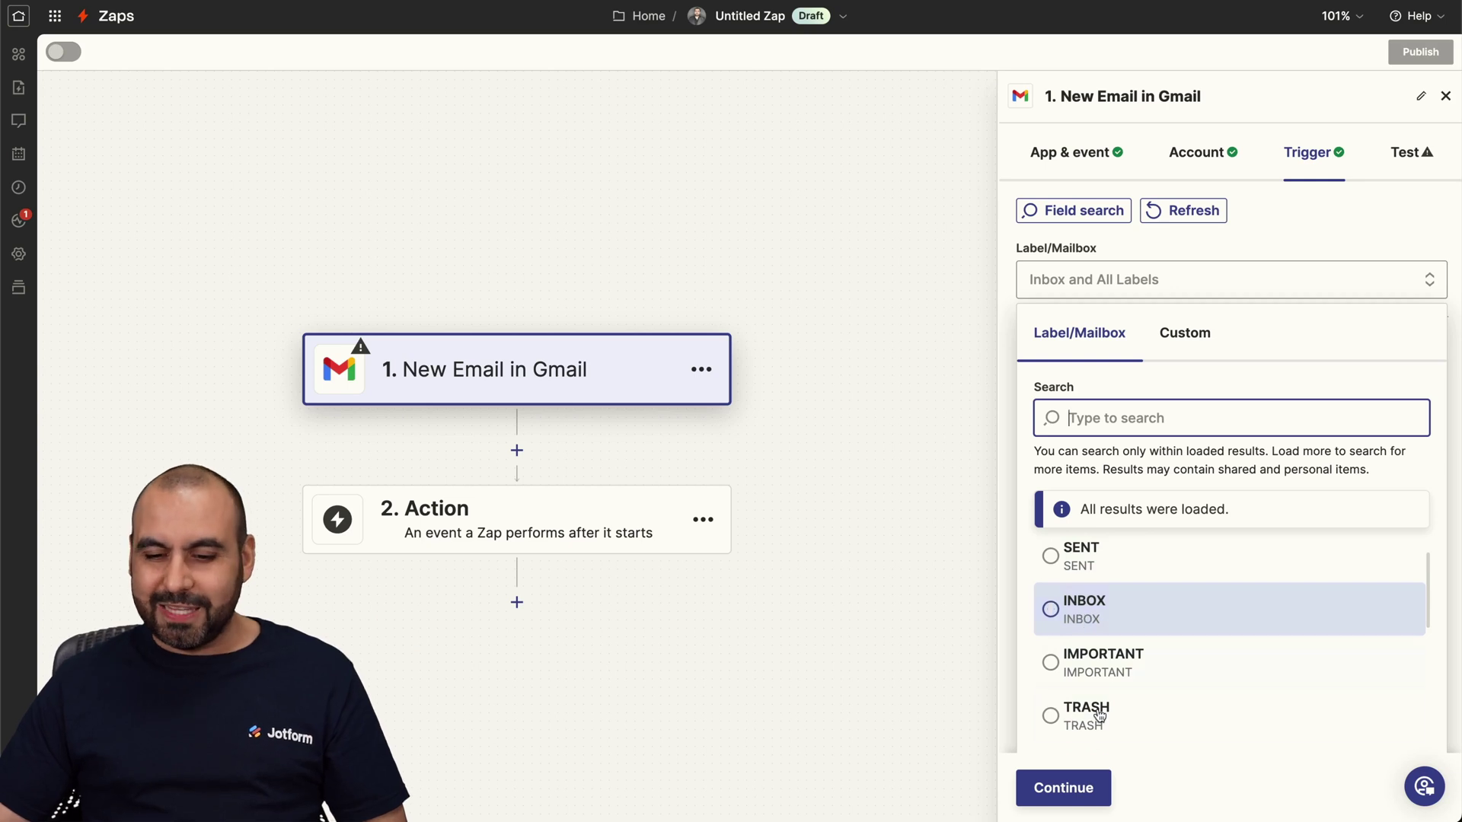
click(1060, 788)
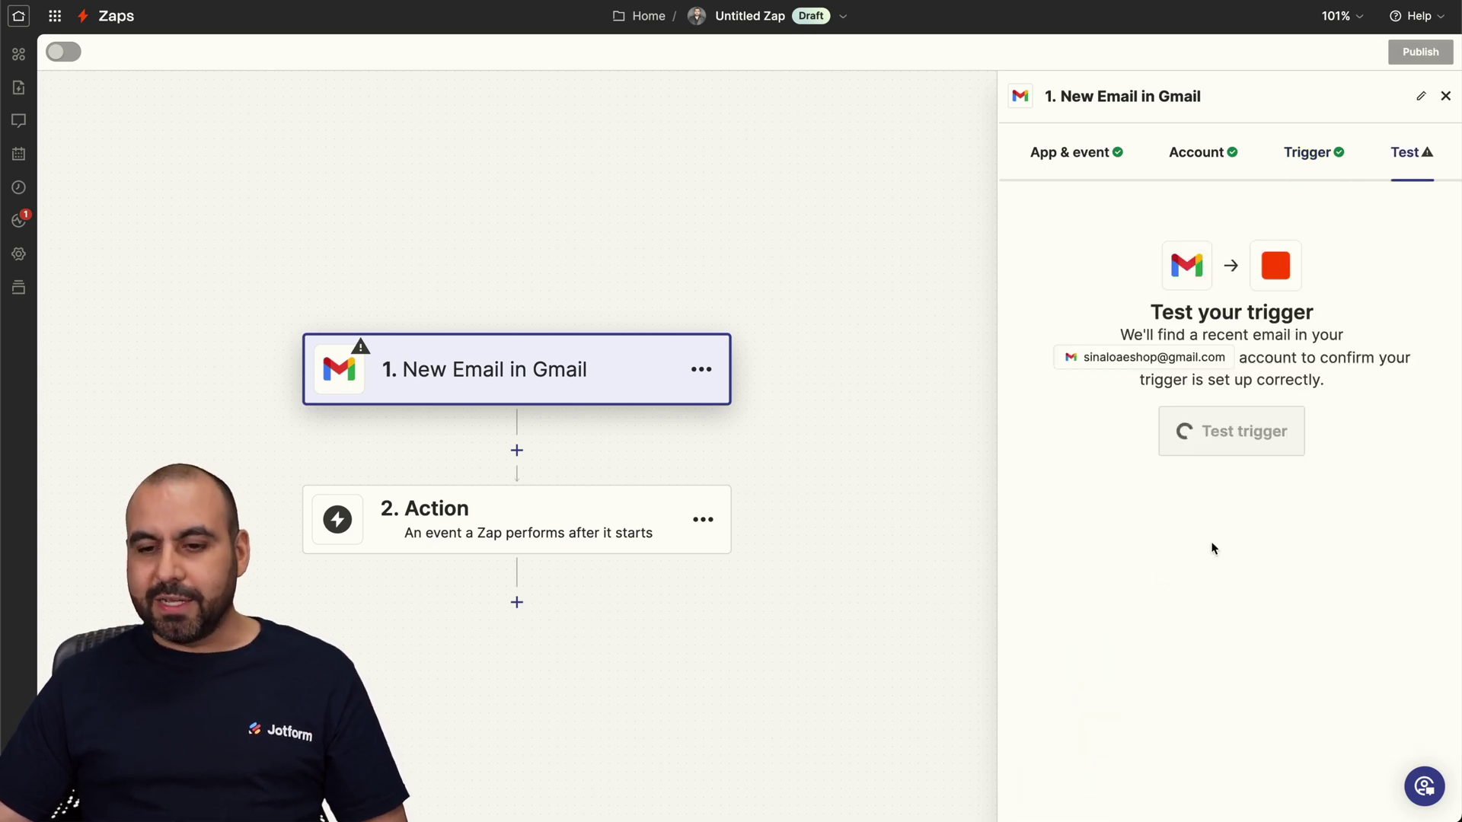
click(1249, 432)
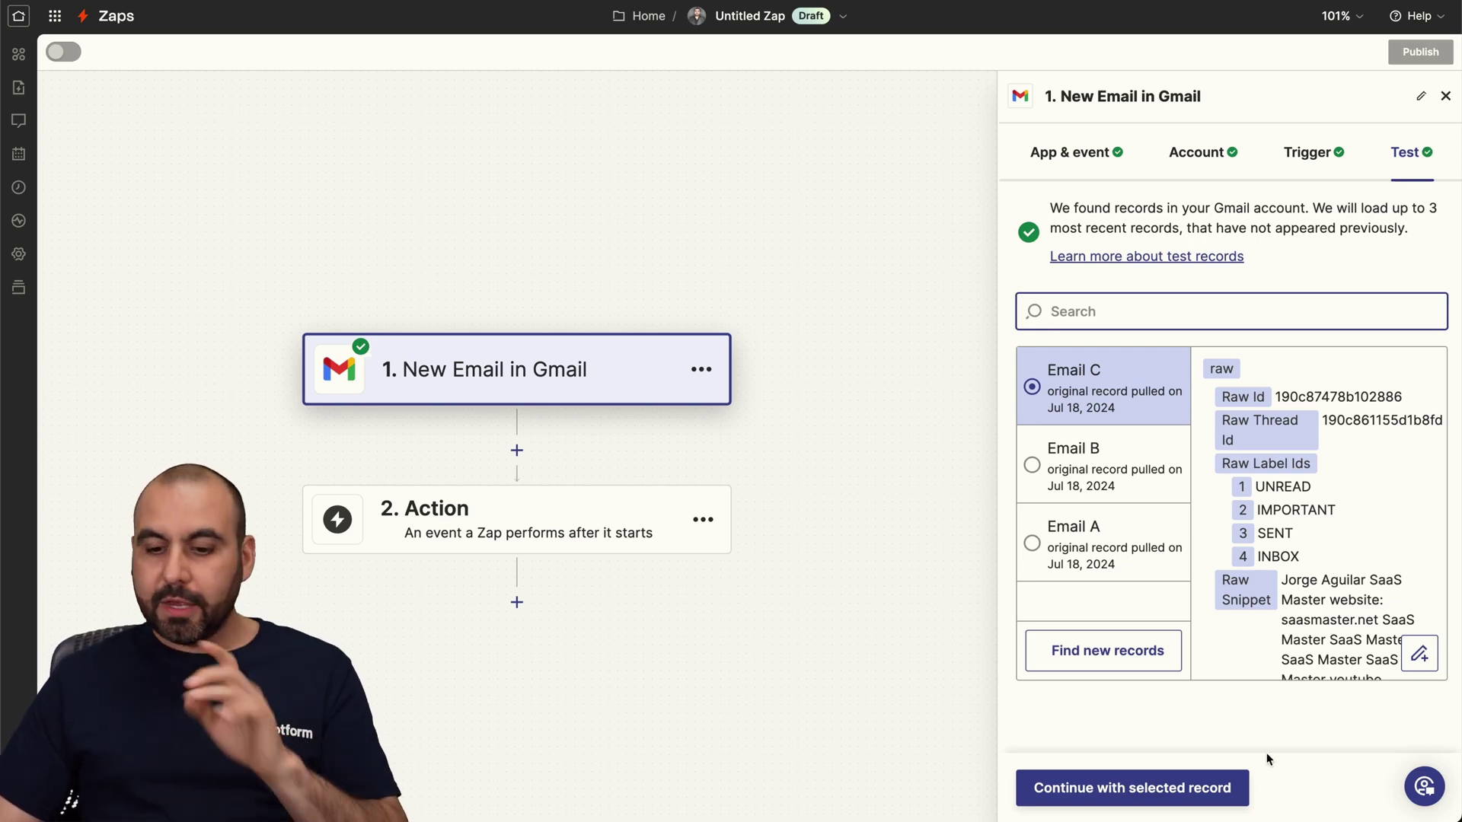
click(1215, 788)
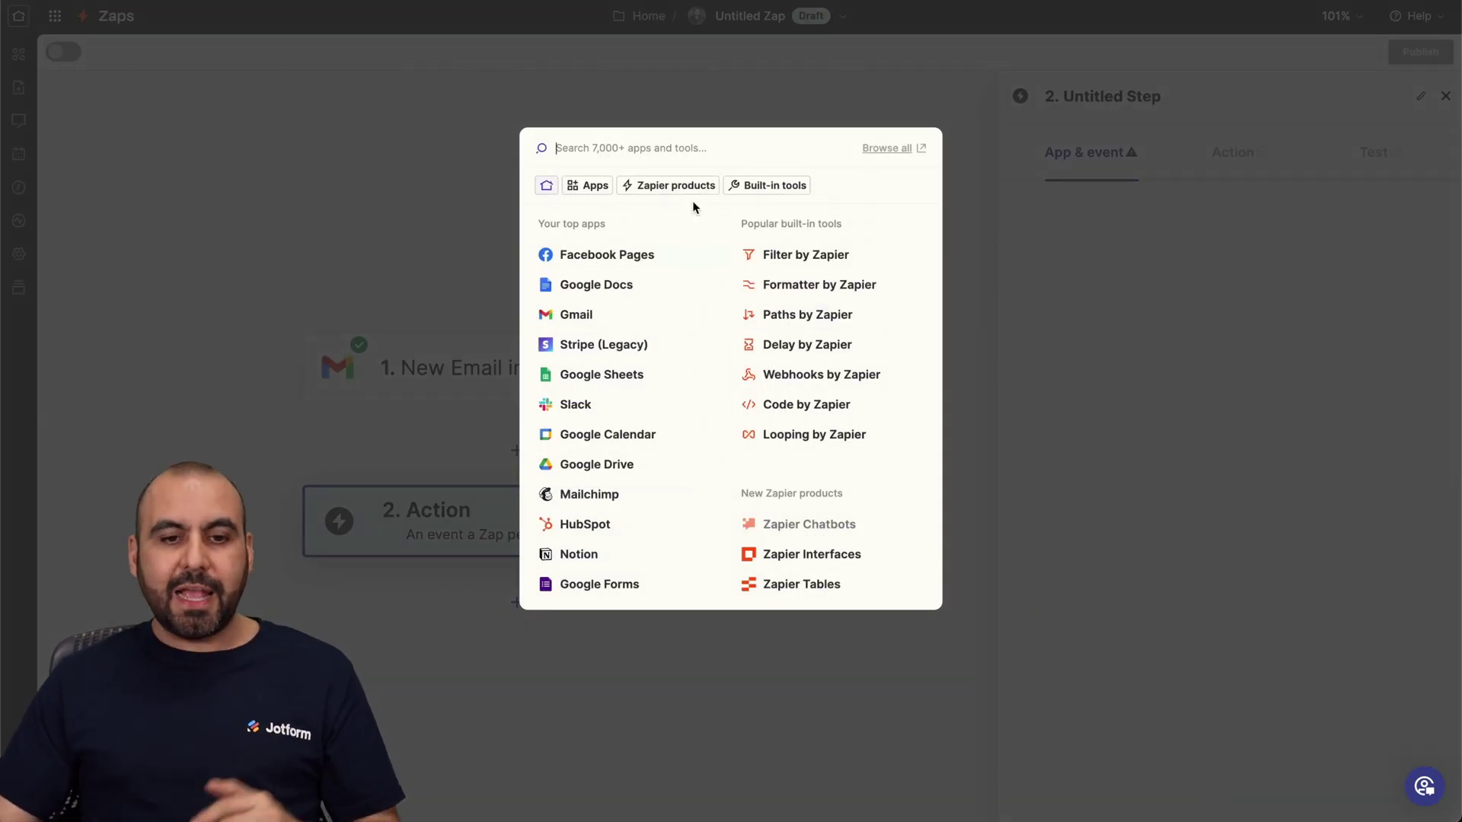
Make step 2 a Jotform action with the Create Submission event
text(jotf)
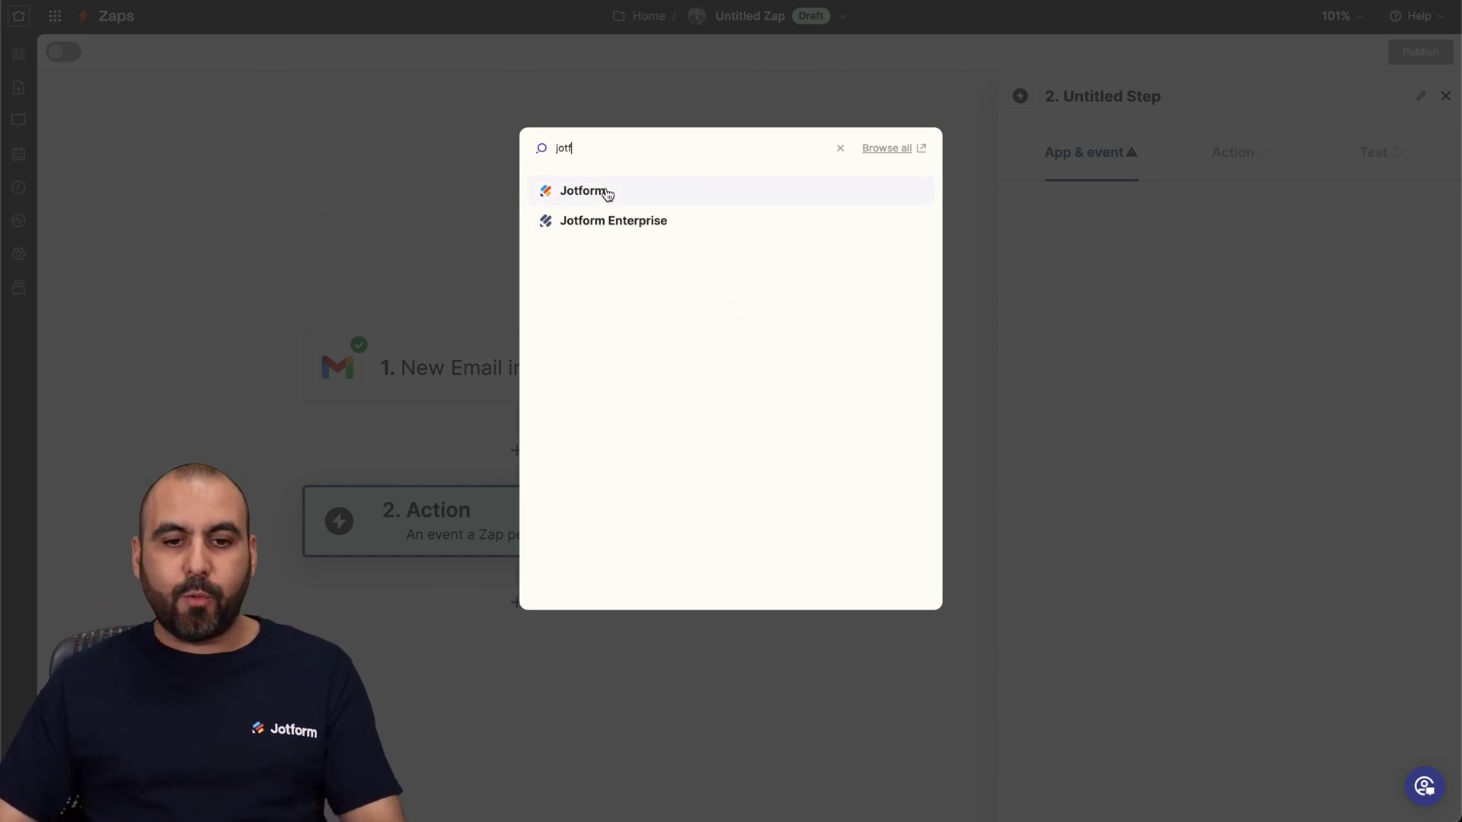
click(606, 195)
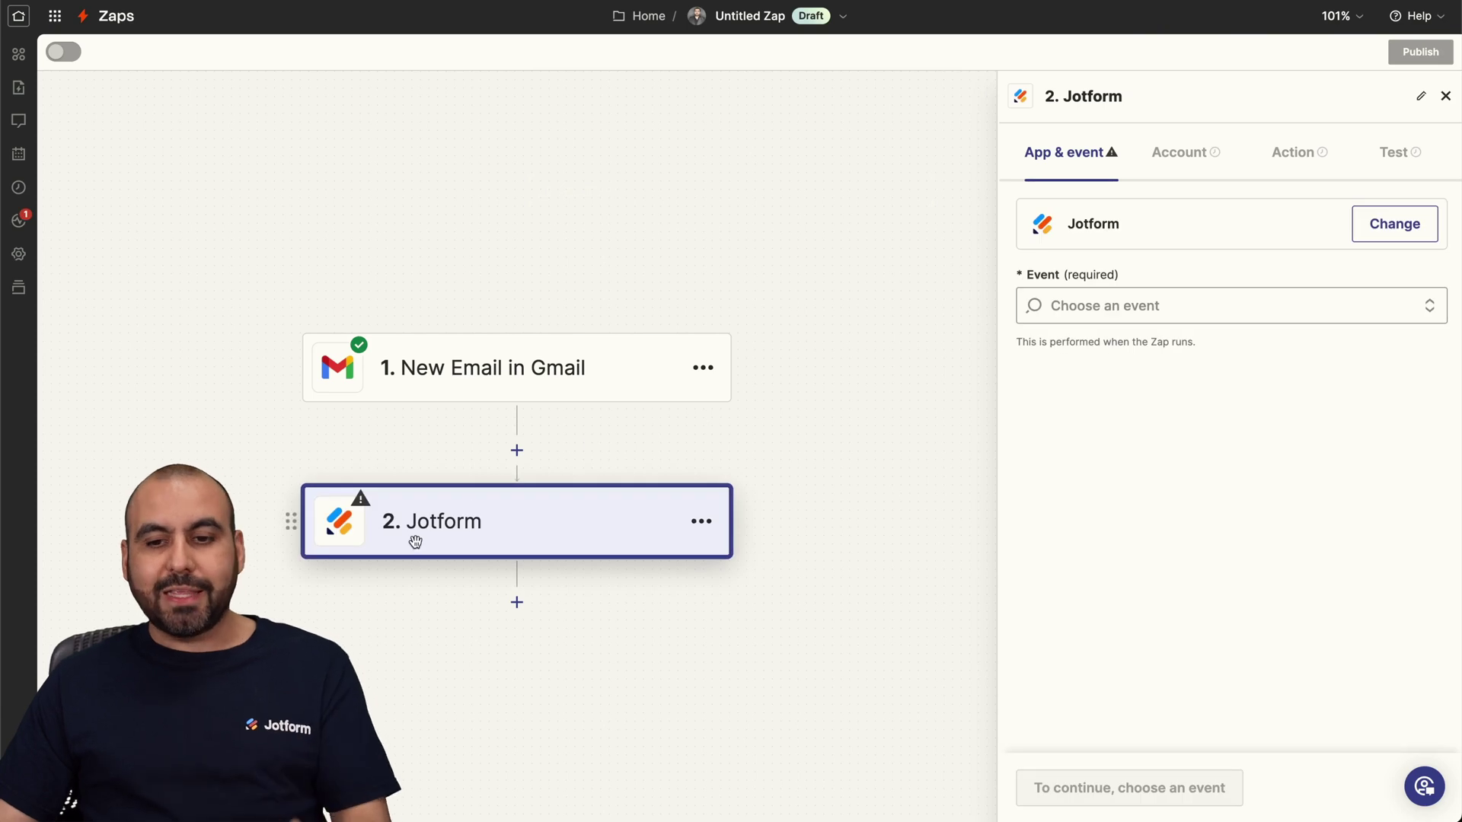
click(1130, 316)
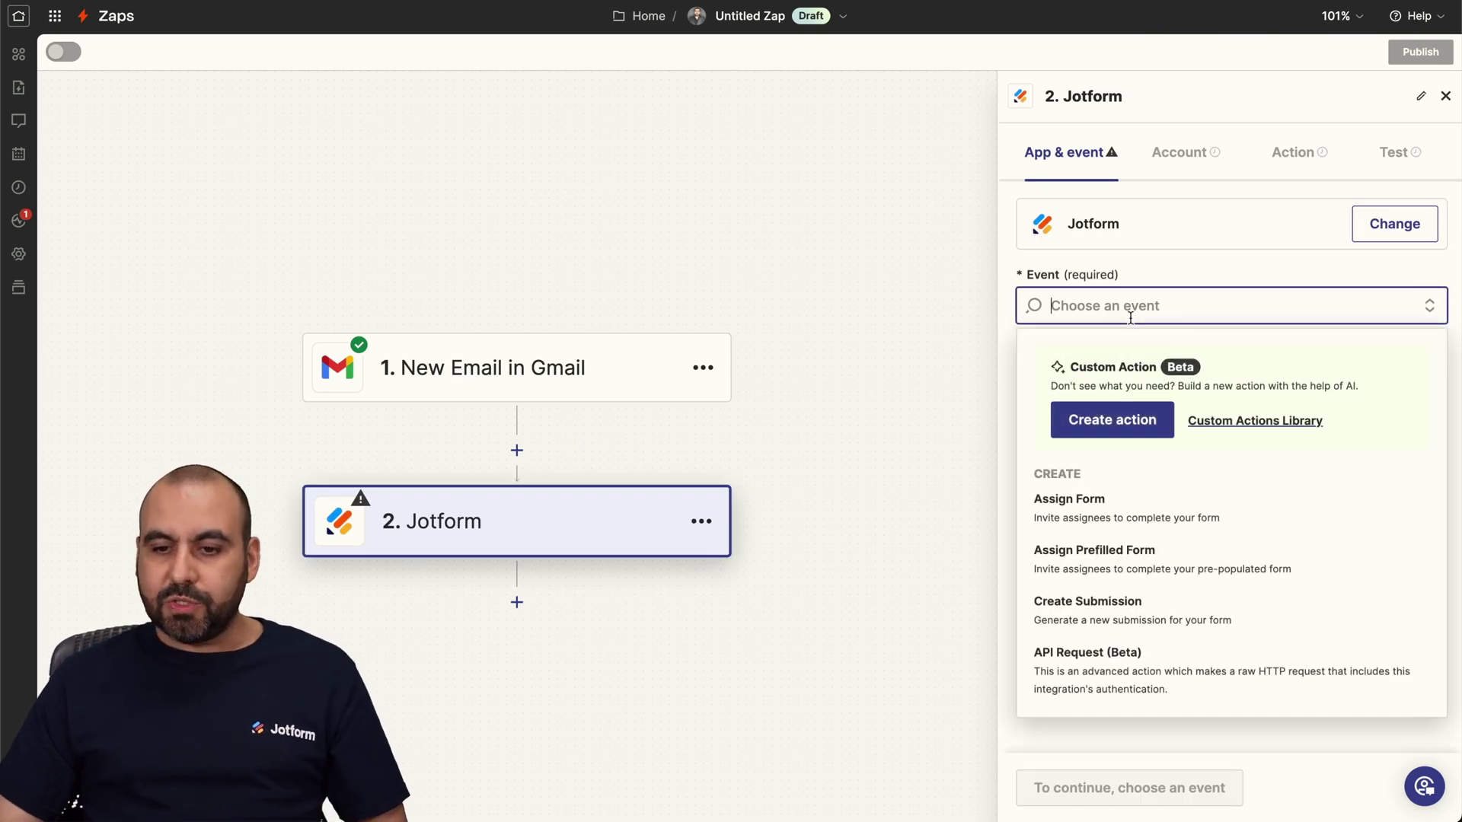
click(1101, 606)
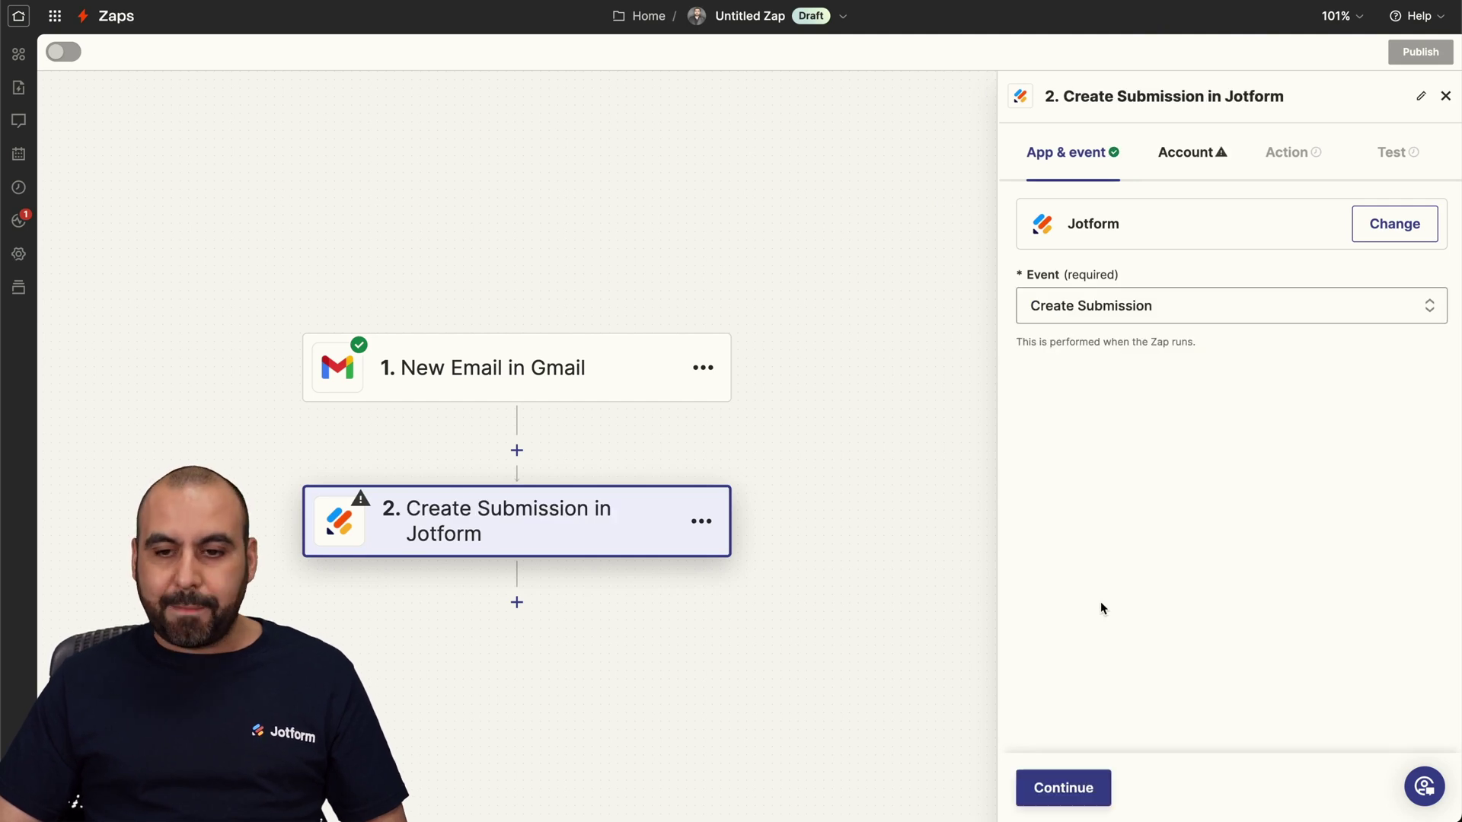
click(1073, 788)
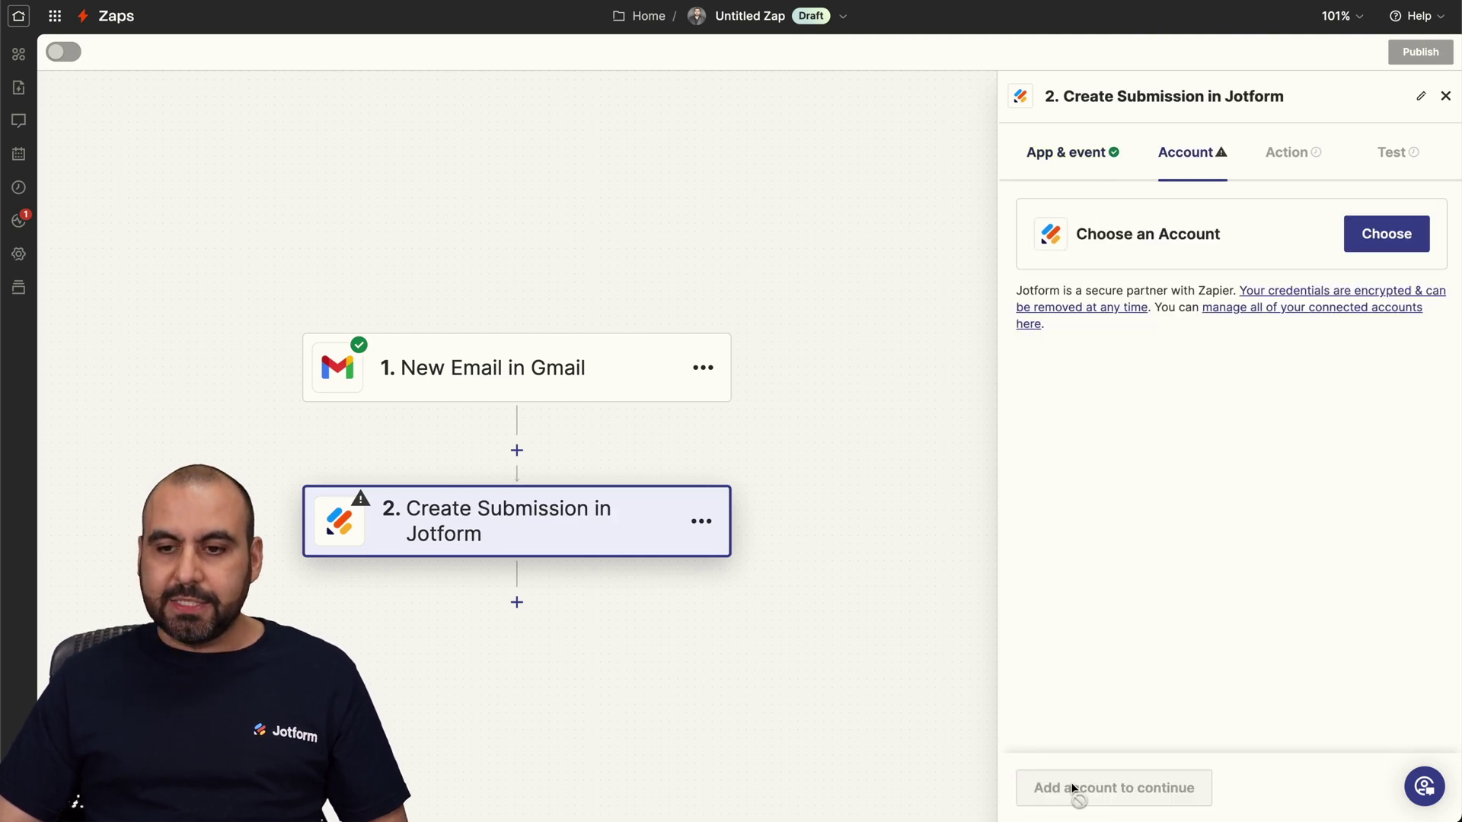
Start a new Jotform account connection with HIPAA and European datacenters both set to No
click(1353, 237)
click(1194, 496)
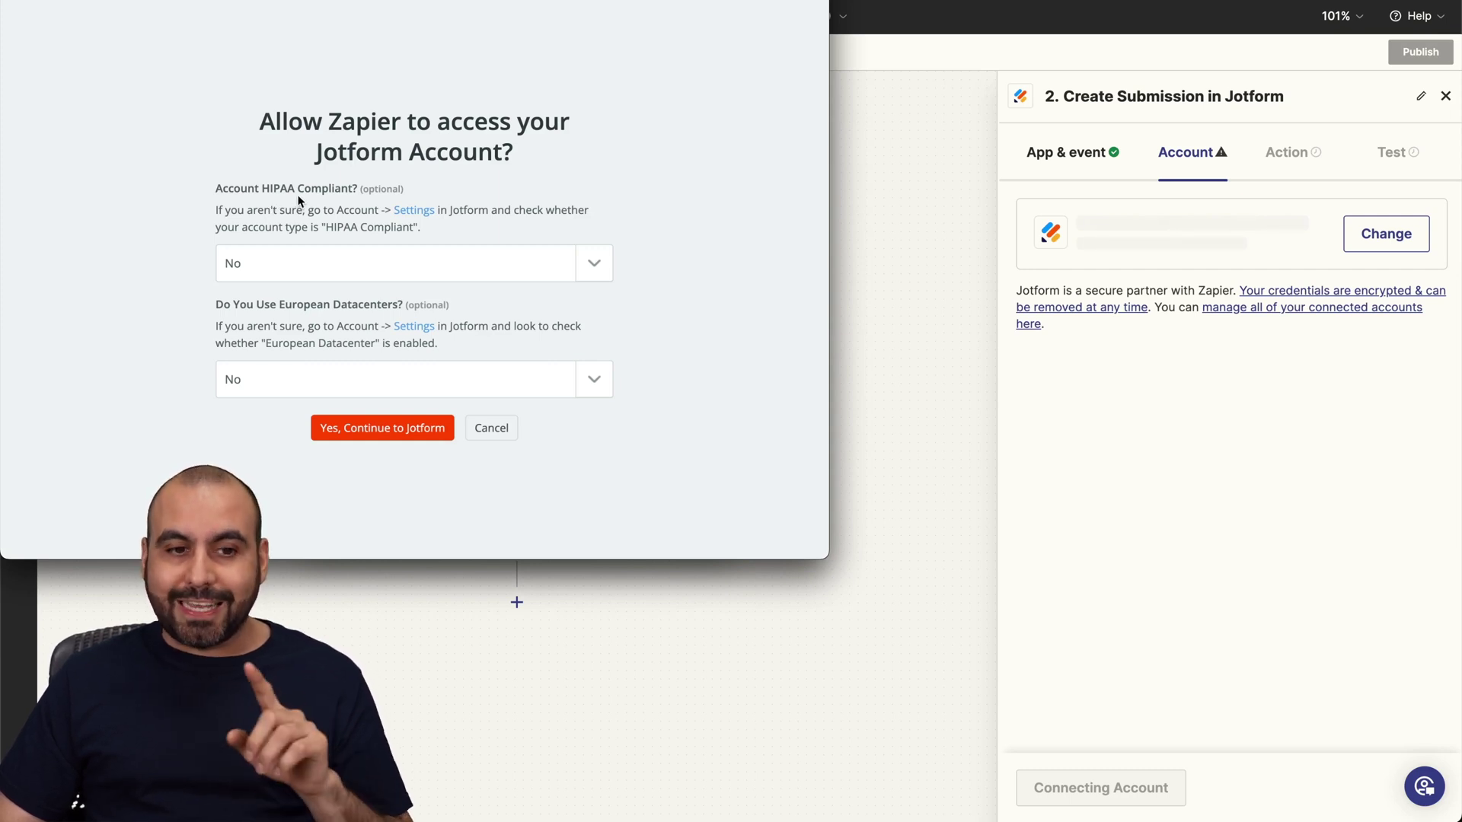
click(341, 268)
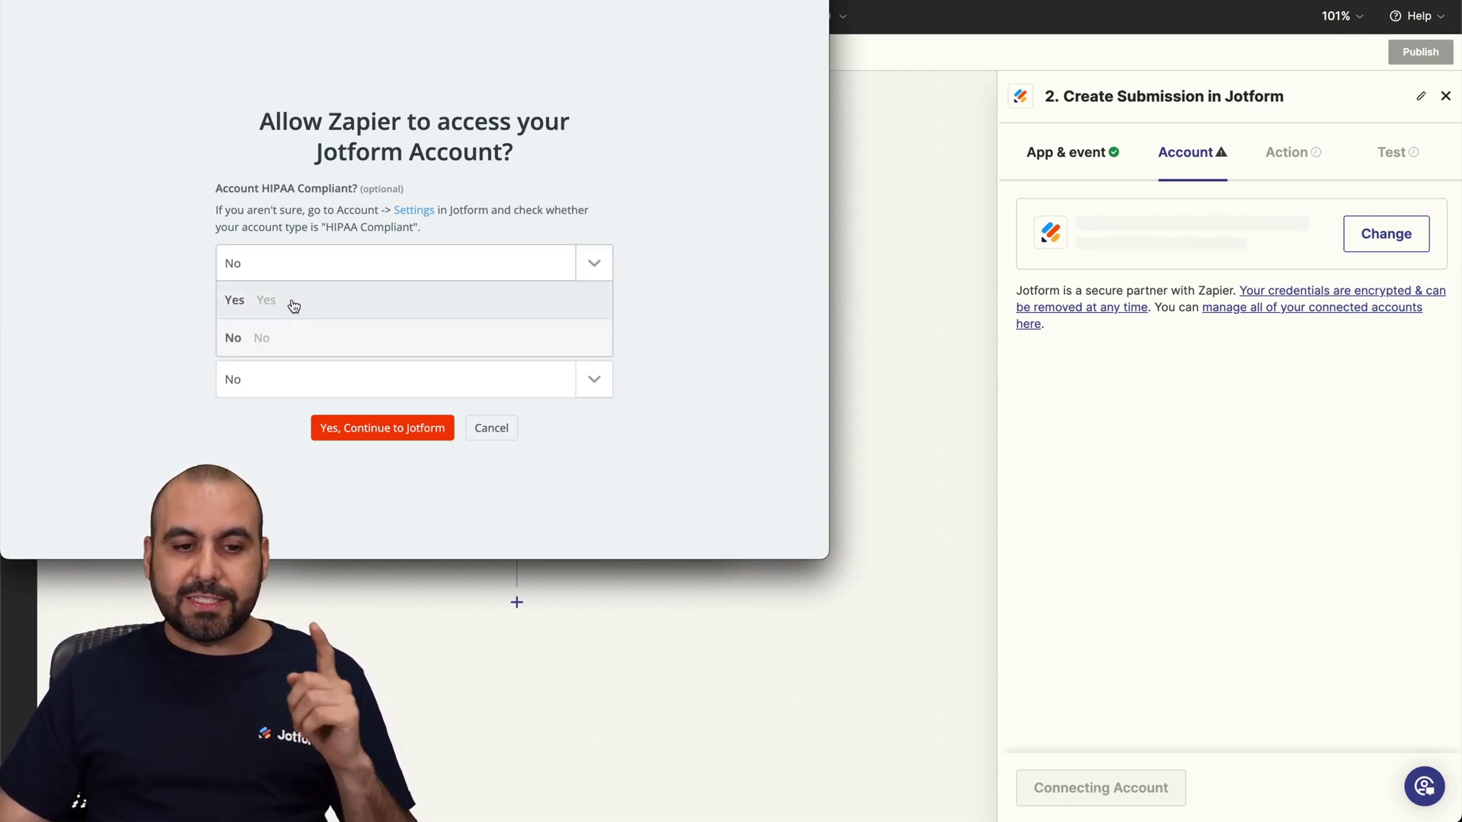
click(257, 337)
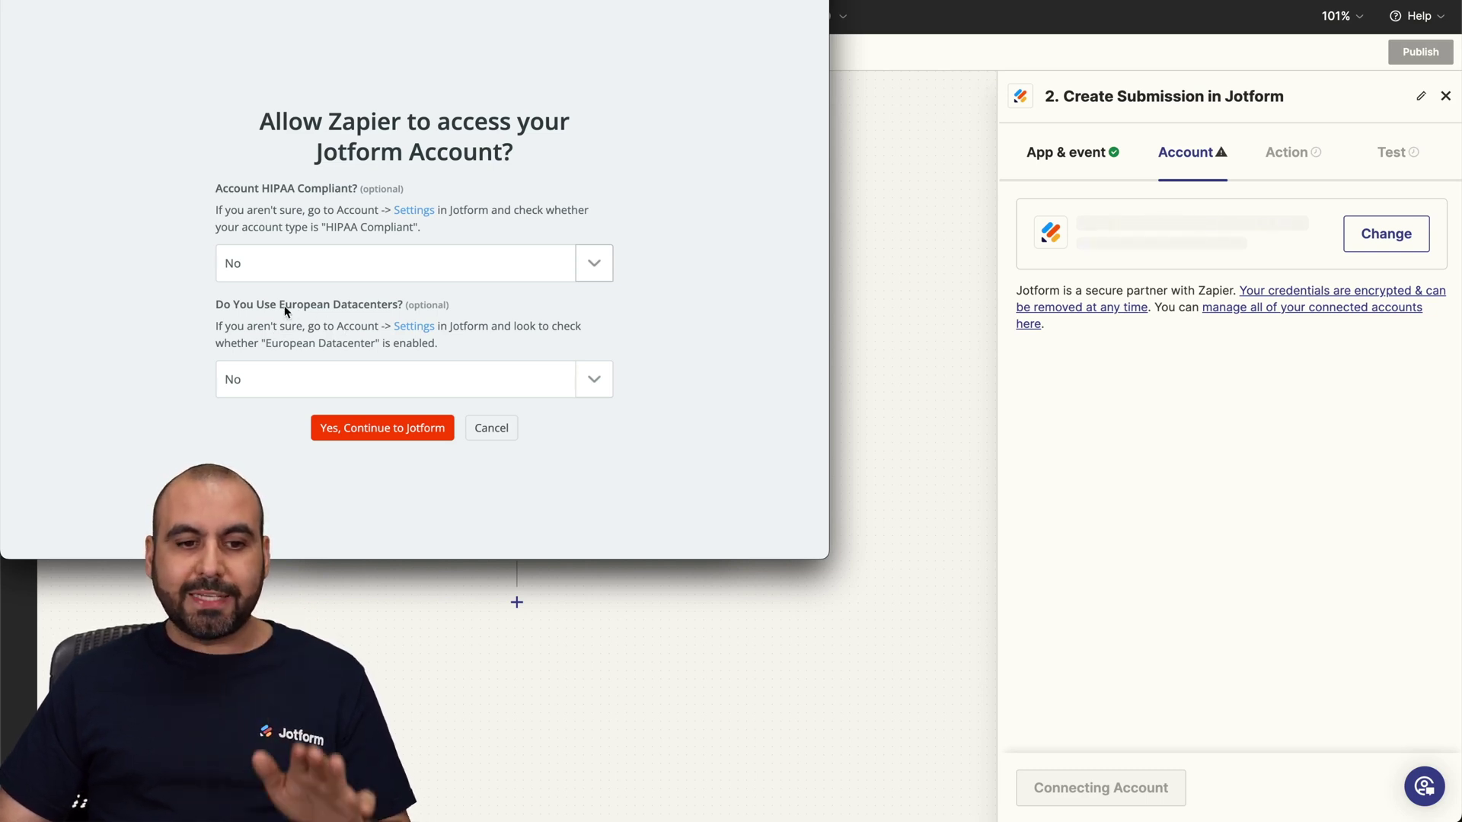
click(327, 376)
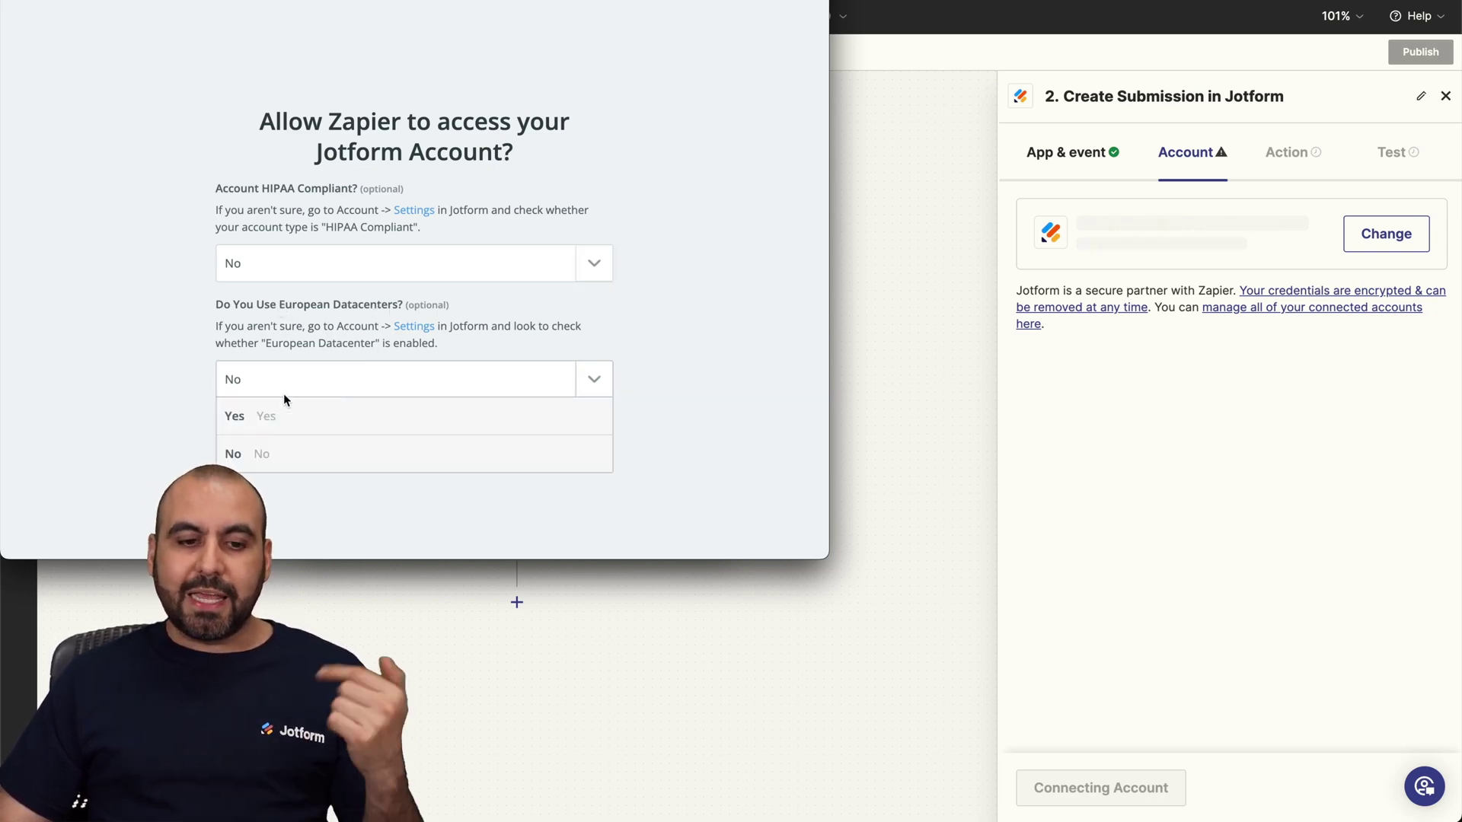
click(156, 394)
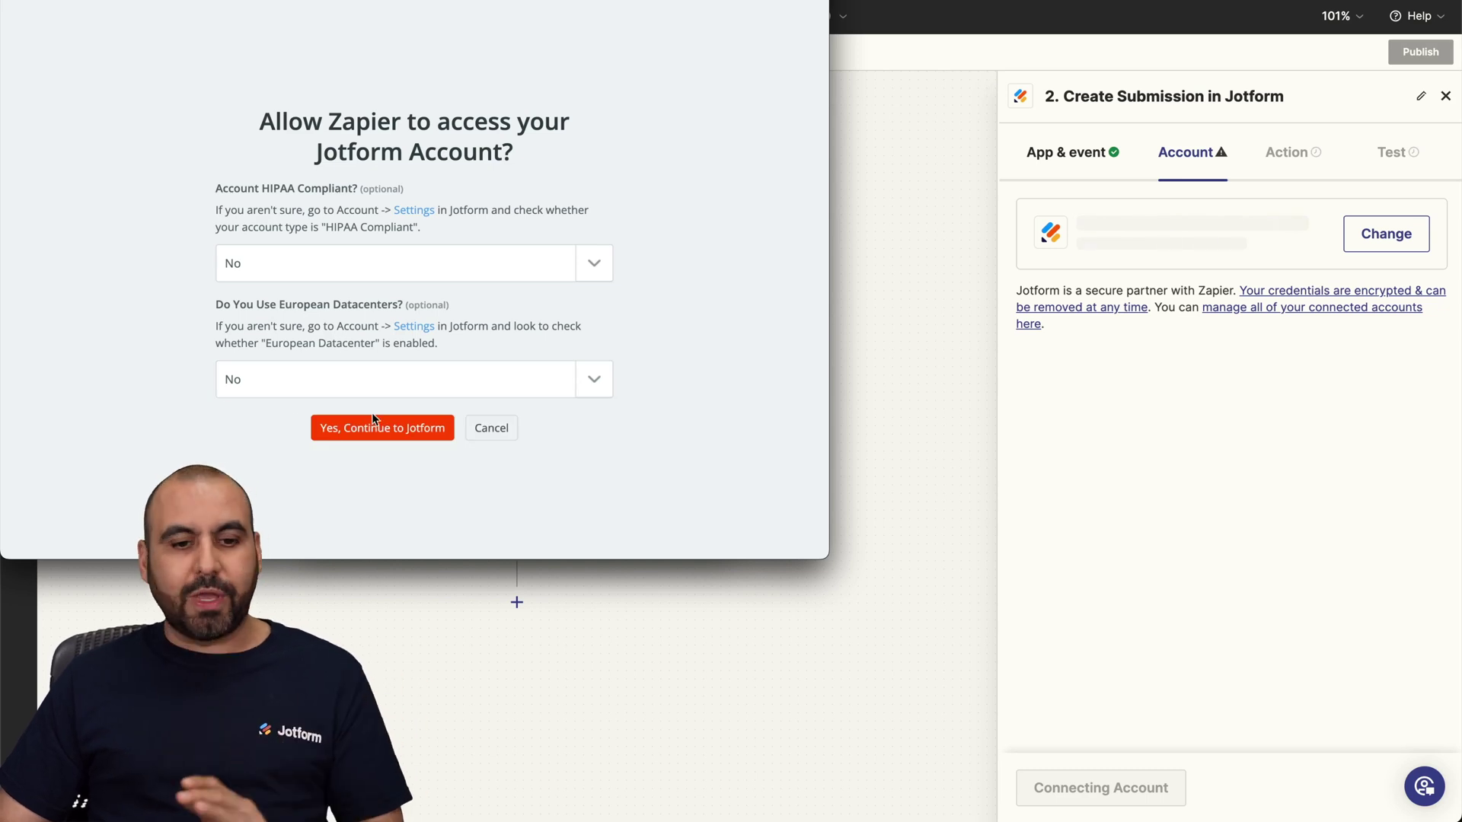
Authorize Zapier's access to the Jotform account and continue to action settings
click(387, 430)
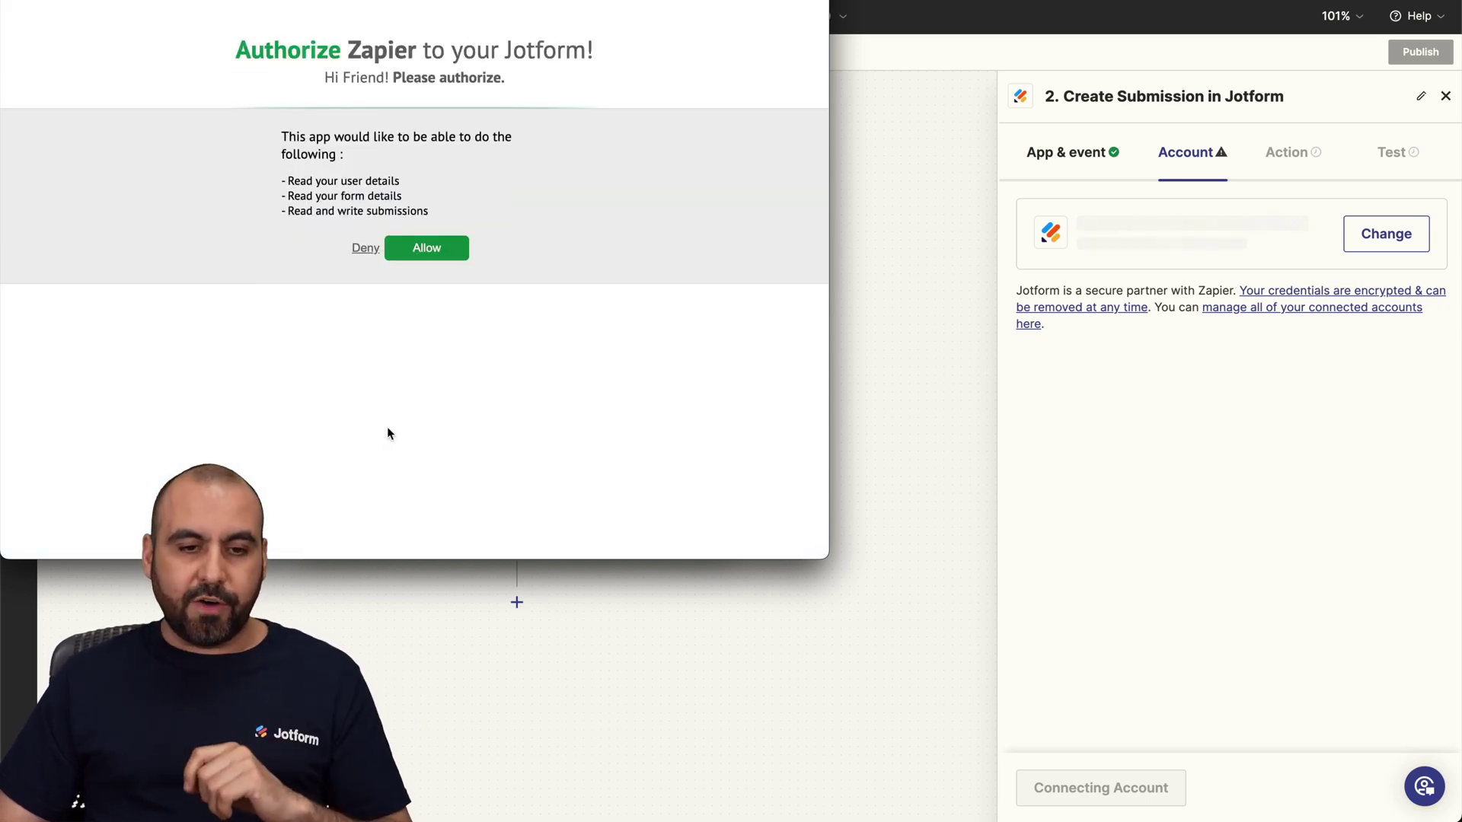
click(437, 256)
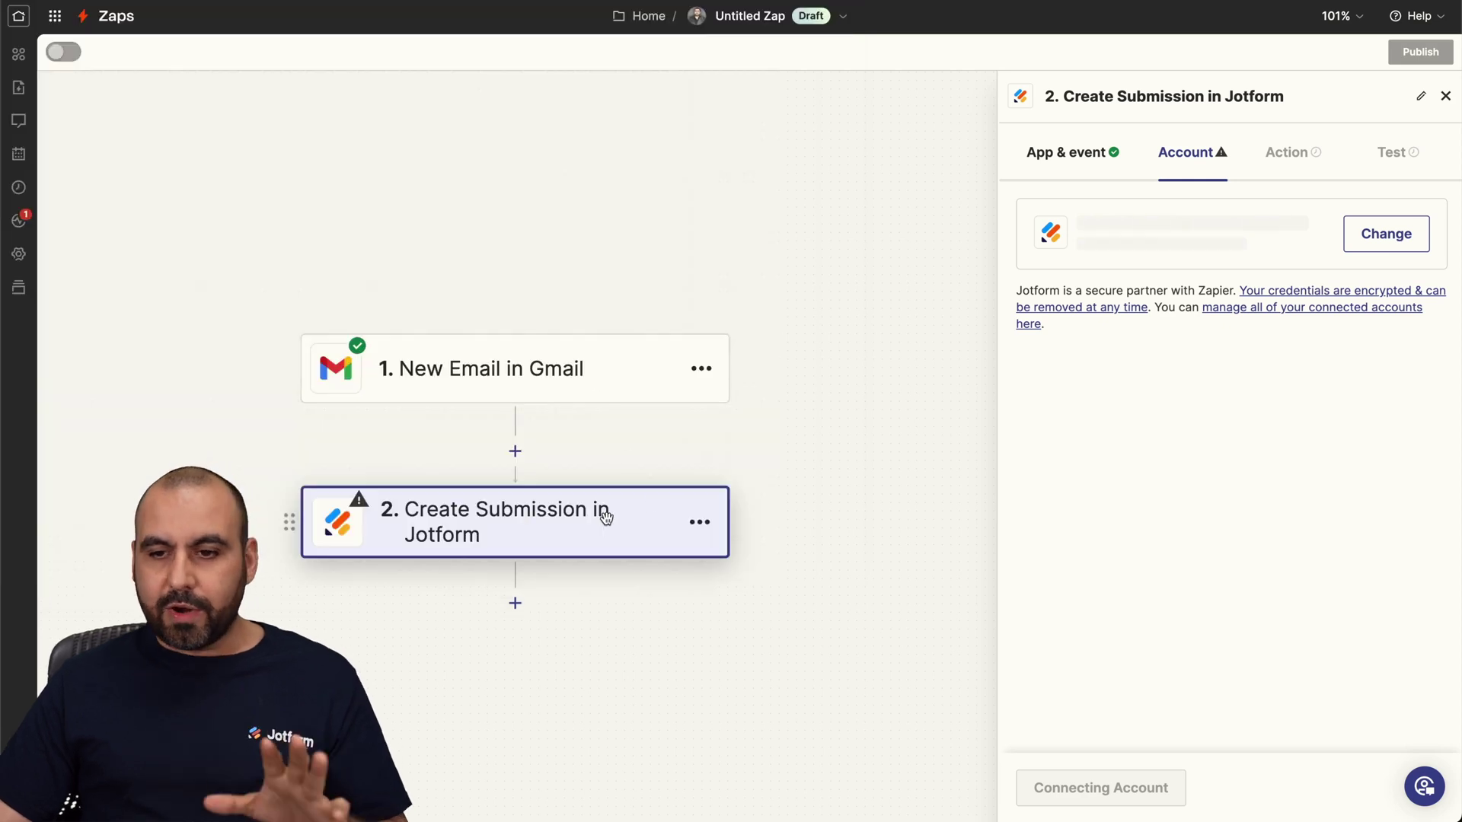
click(1064, 783)
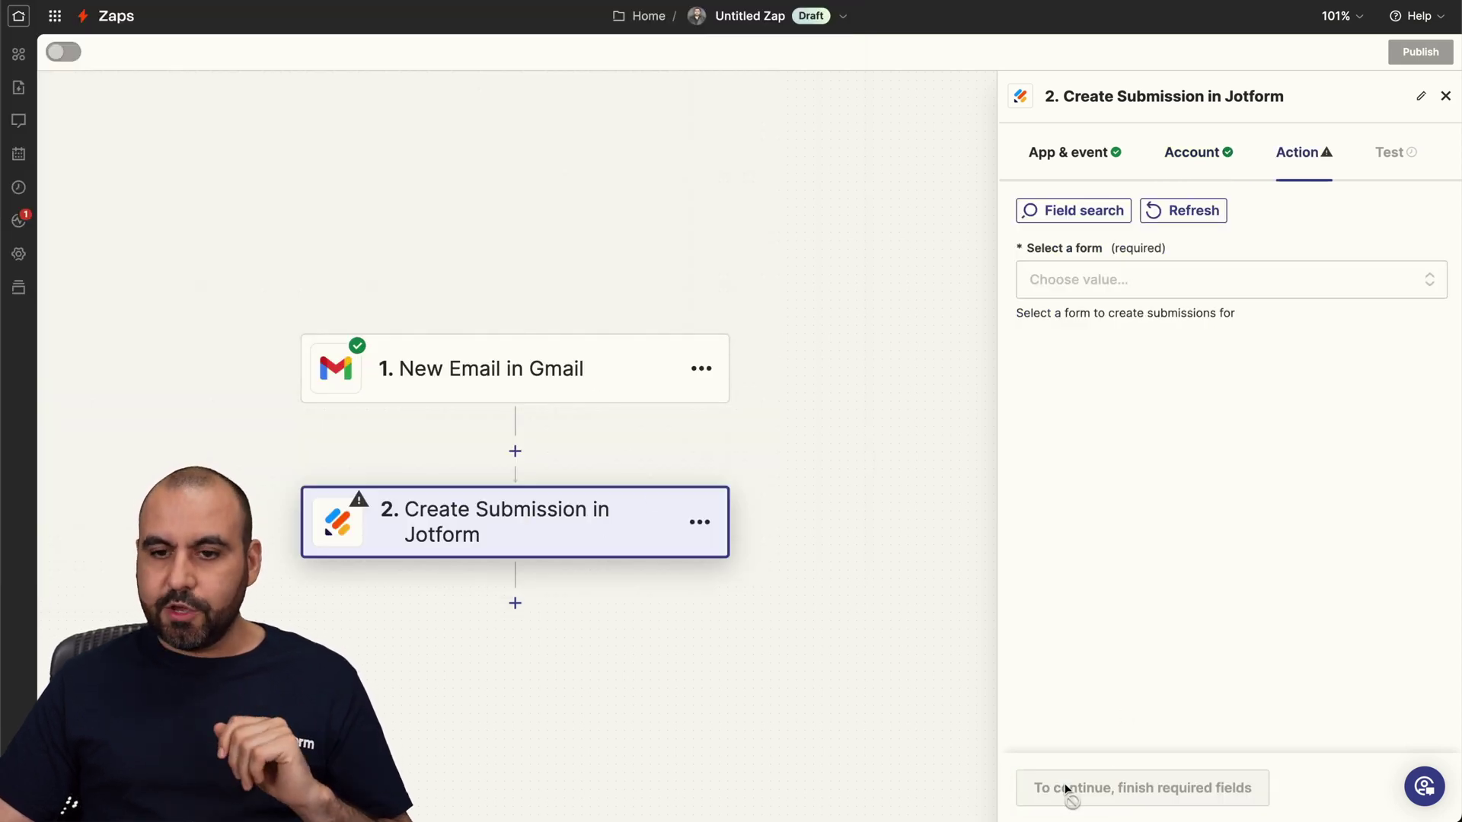
Target the GMAIL MESSAGES form, map From Name to First Name, leave Last Name empty
click(1152, 284)
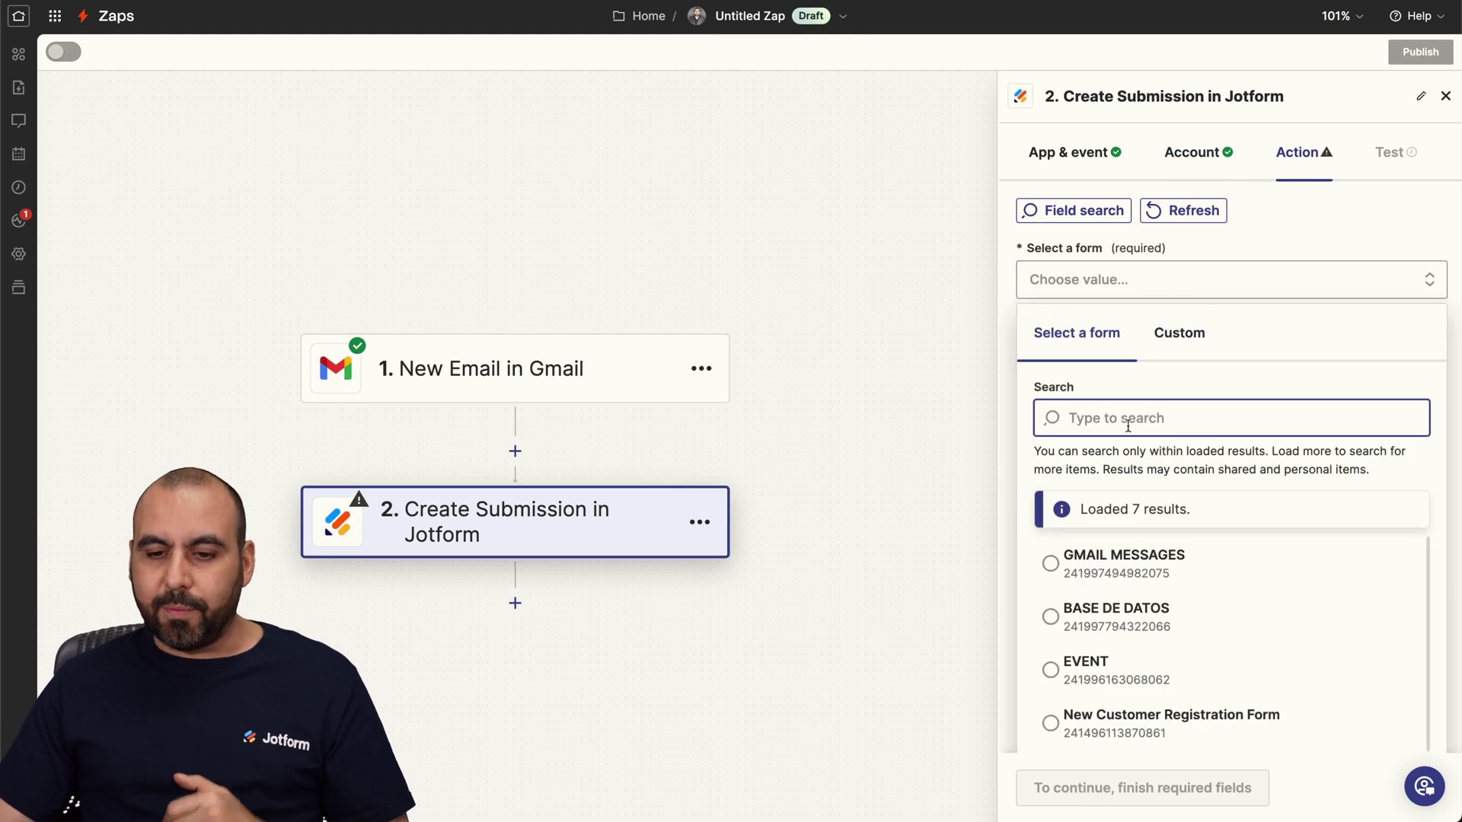
click(1134, 567)
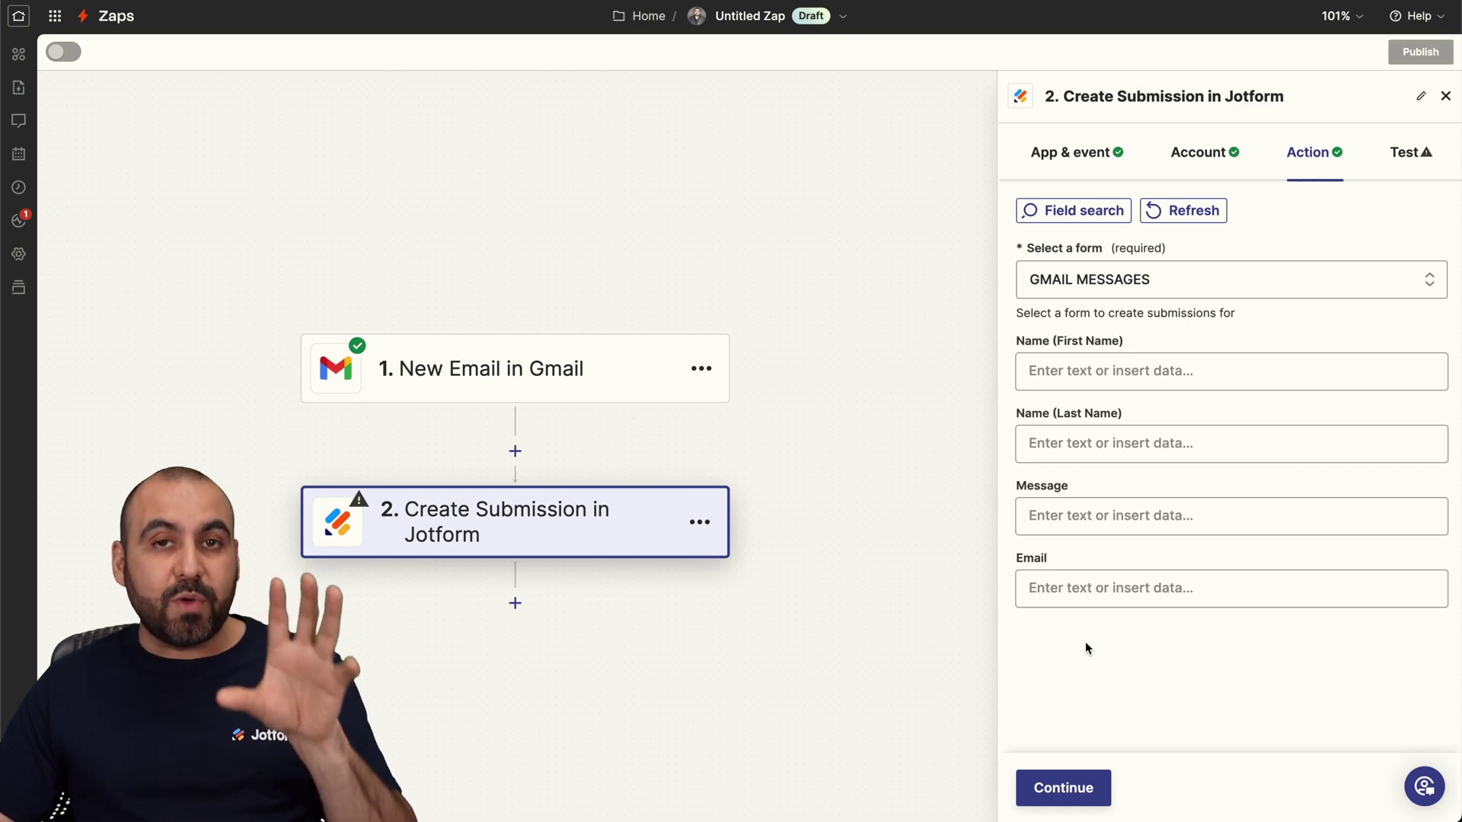
click(1086, 368)
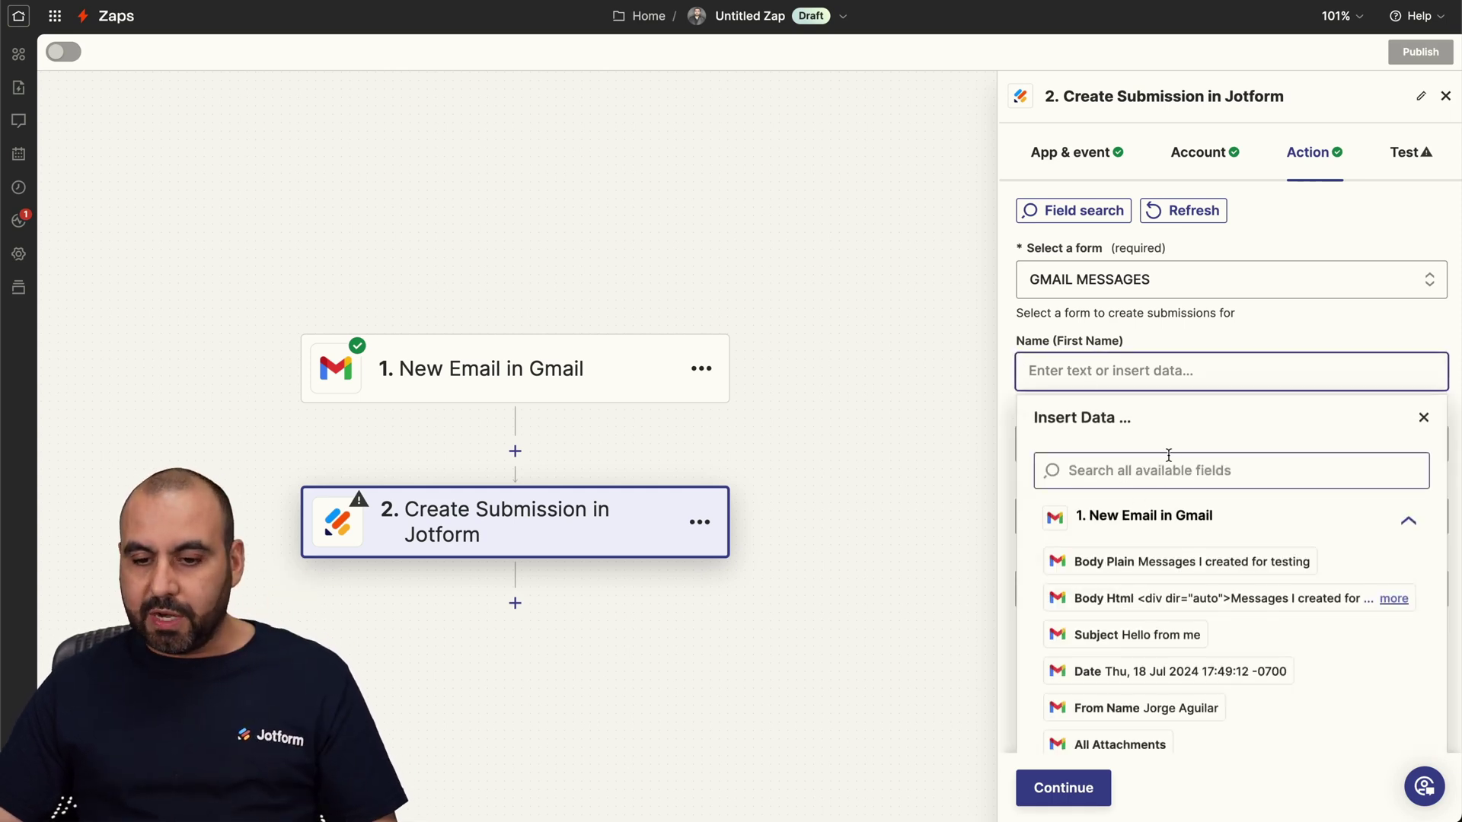
scroll(1170, 460, down, 1)
scroll(1181, 609, down, 1)
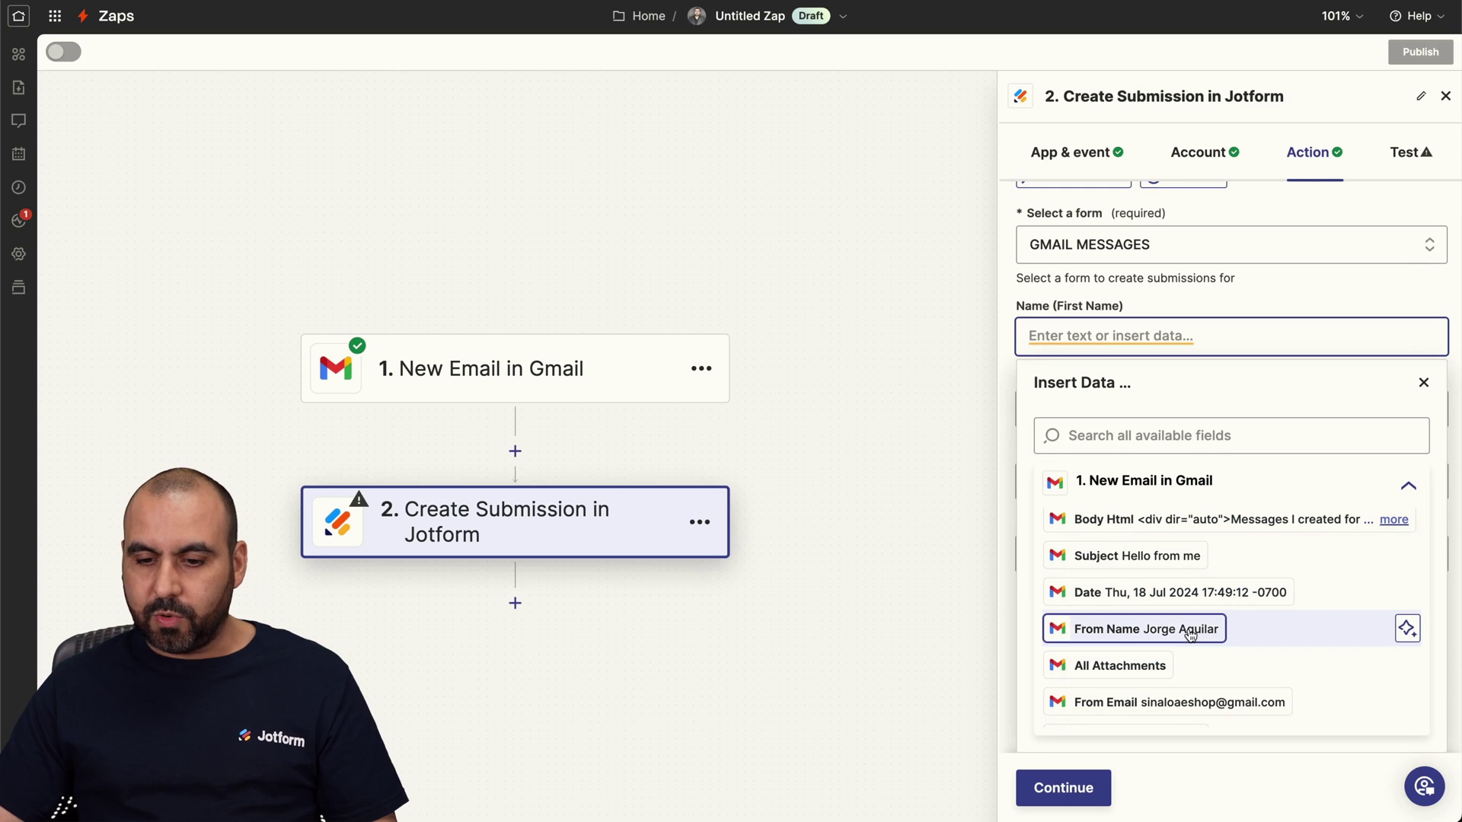
click(1190, 631)
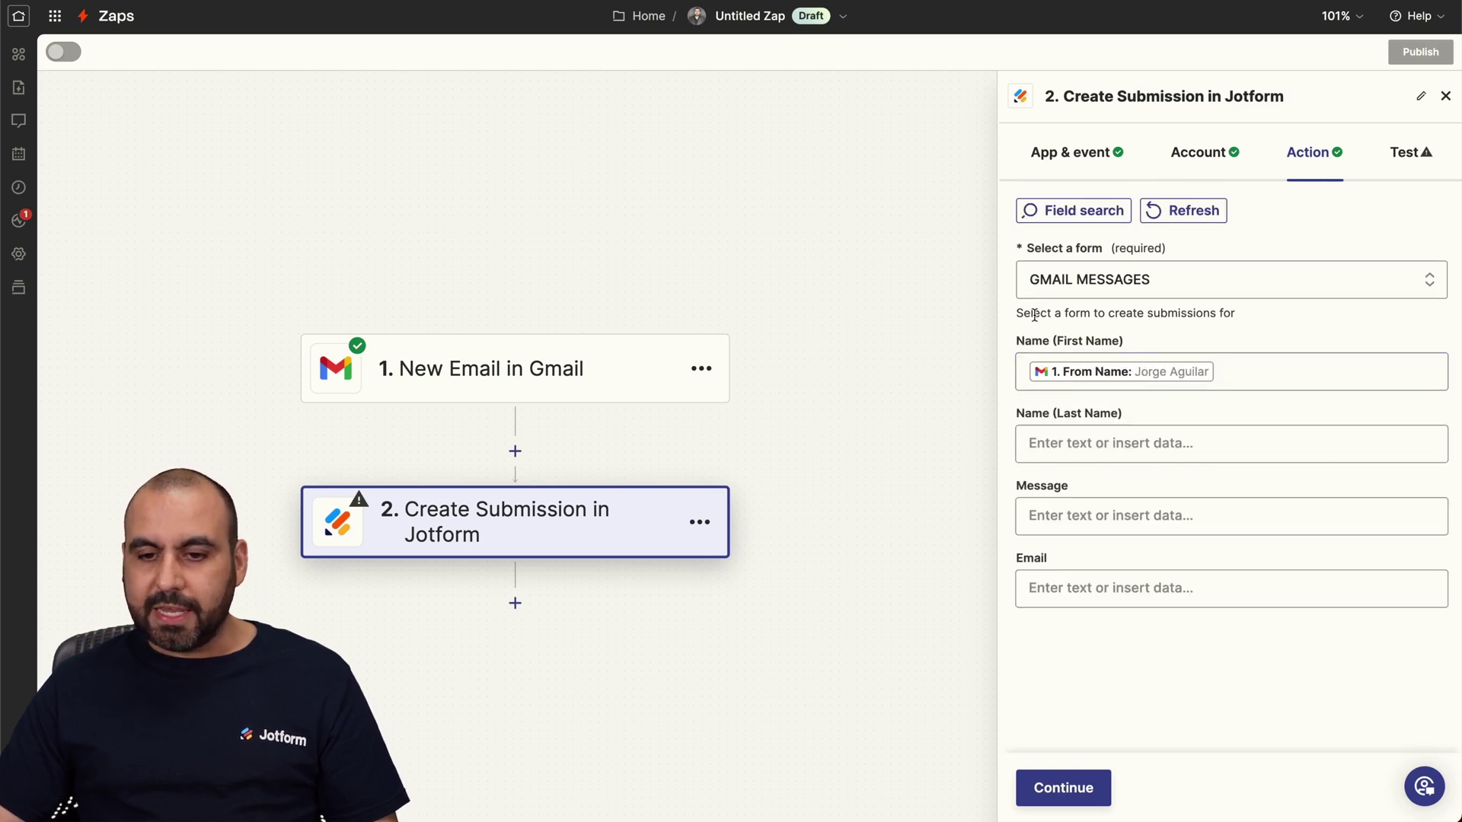
click(1088, 441)
click(1026, 401)
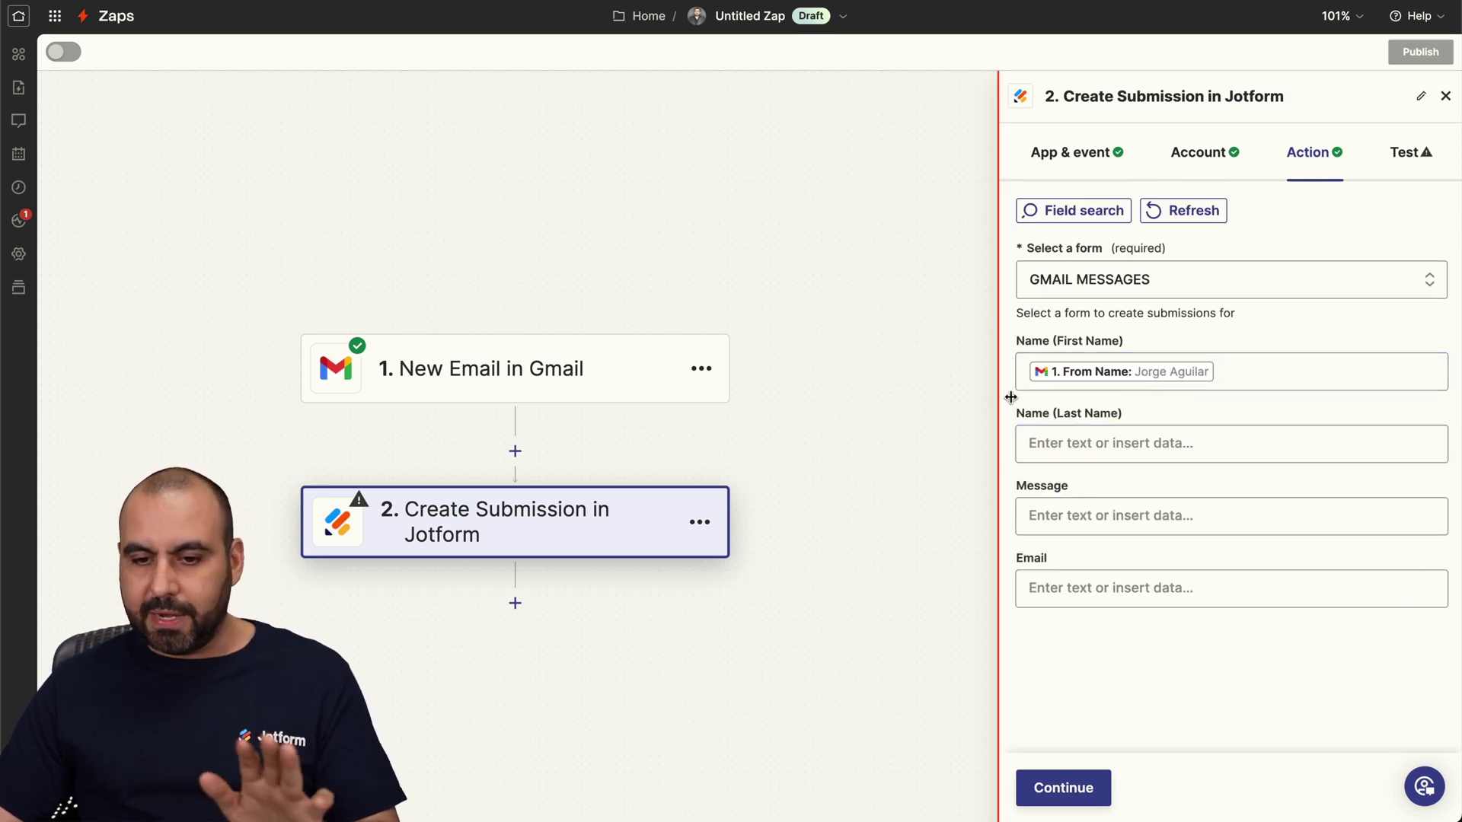
Map Body Plain to Message and From Email to Email, then continue
click(1080, 513)
scroll(1146, 644, down, 2)
scroll(1146, 644, down, 1)
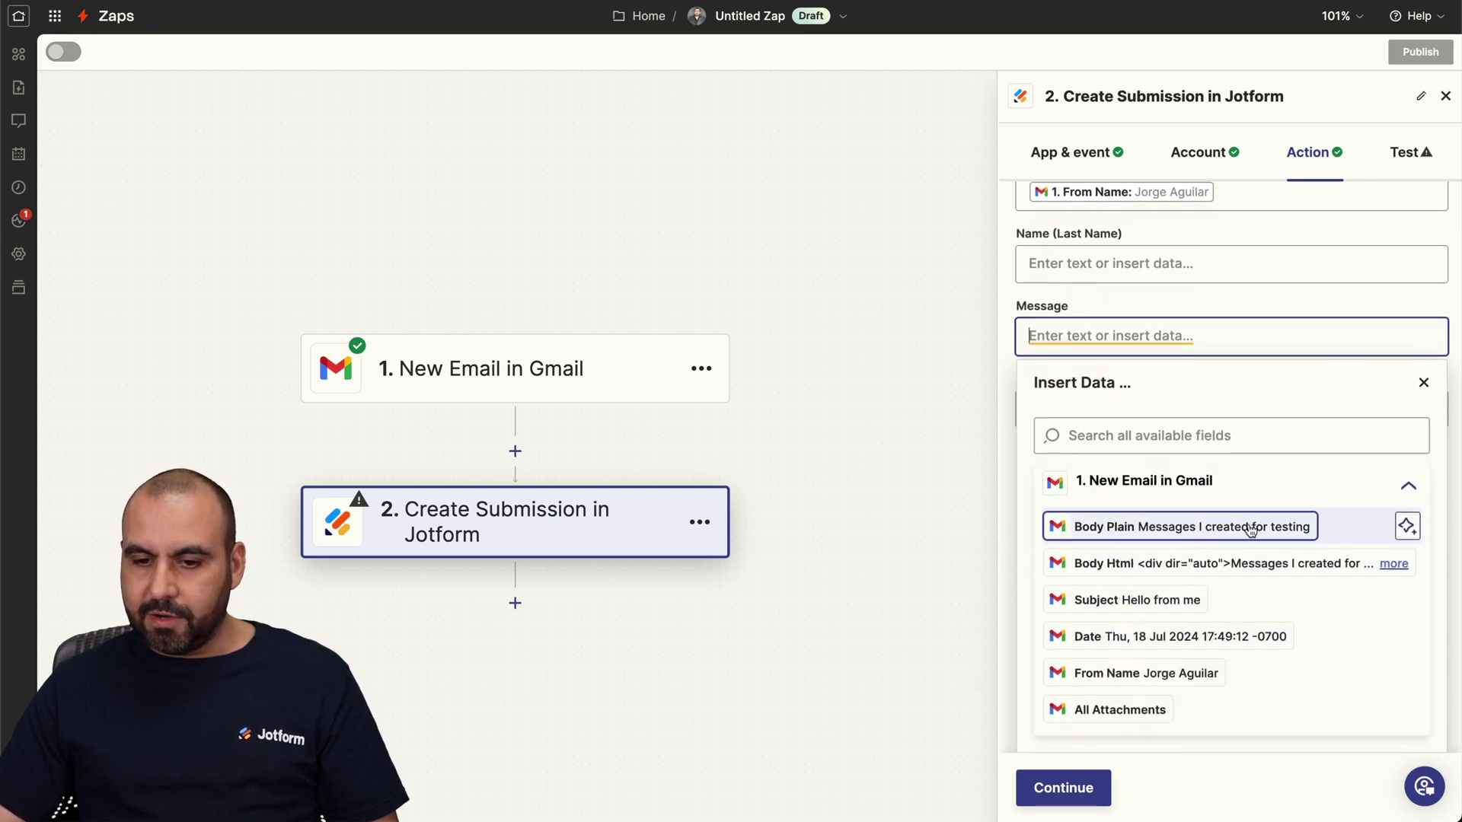
click(1209, 533)
click(1009, 373)
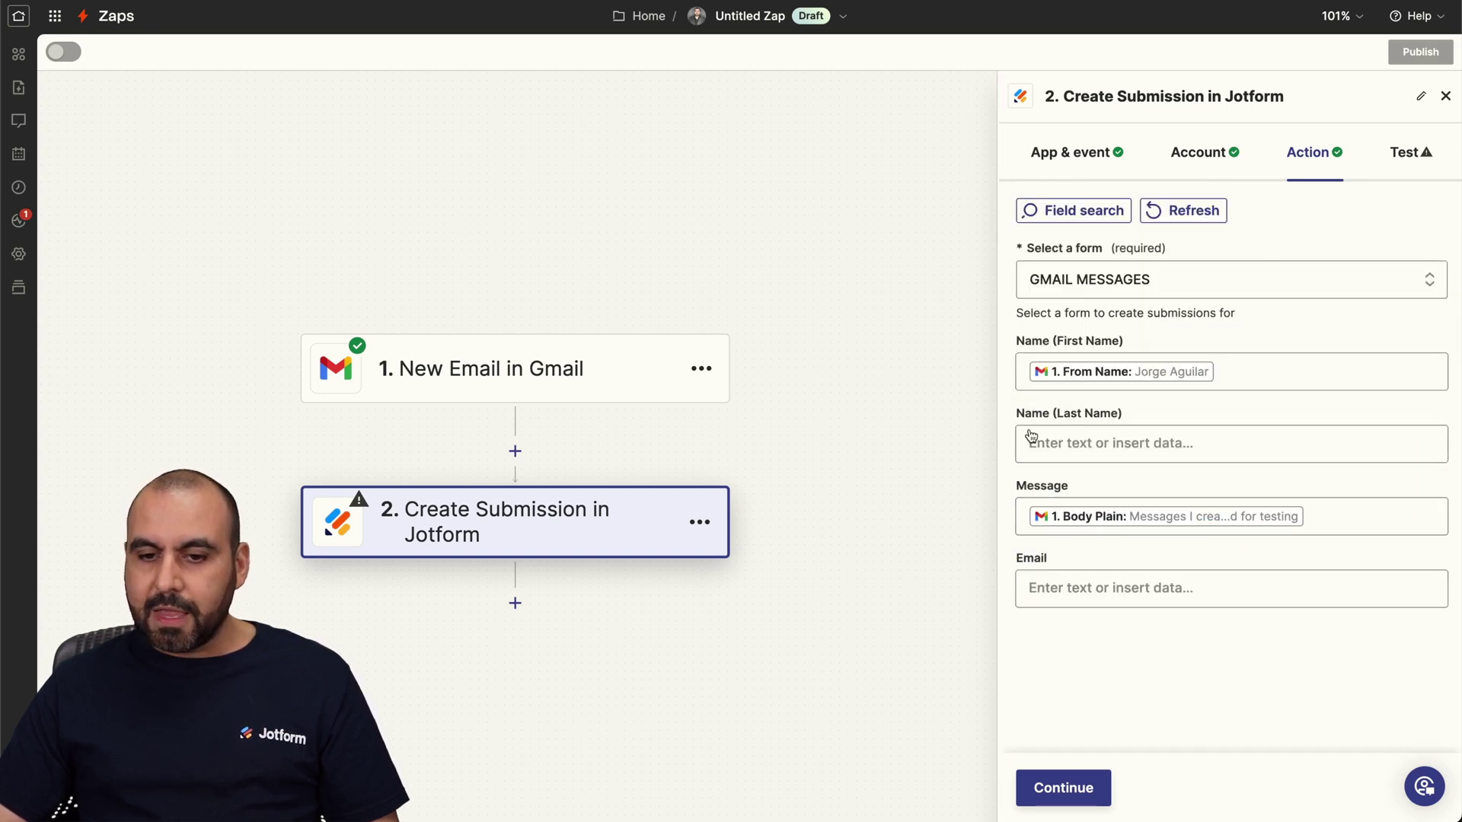
click(1071, 588)
scroll(1140, 673, down, 4)
scroll(1142, 683, down, 3)
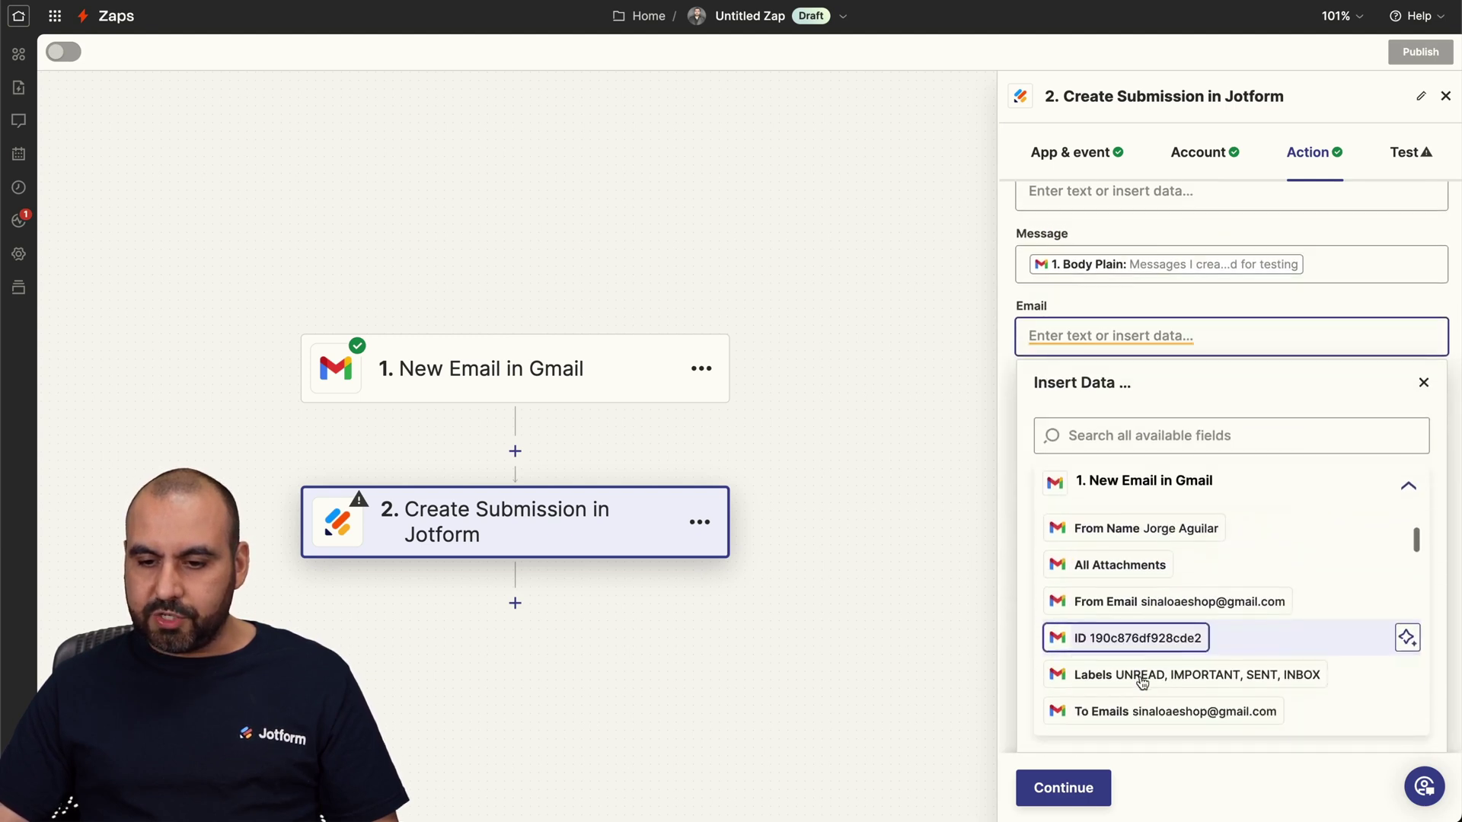
click(1138, 605)
click(1003, 327)
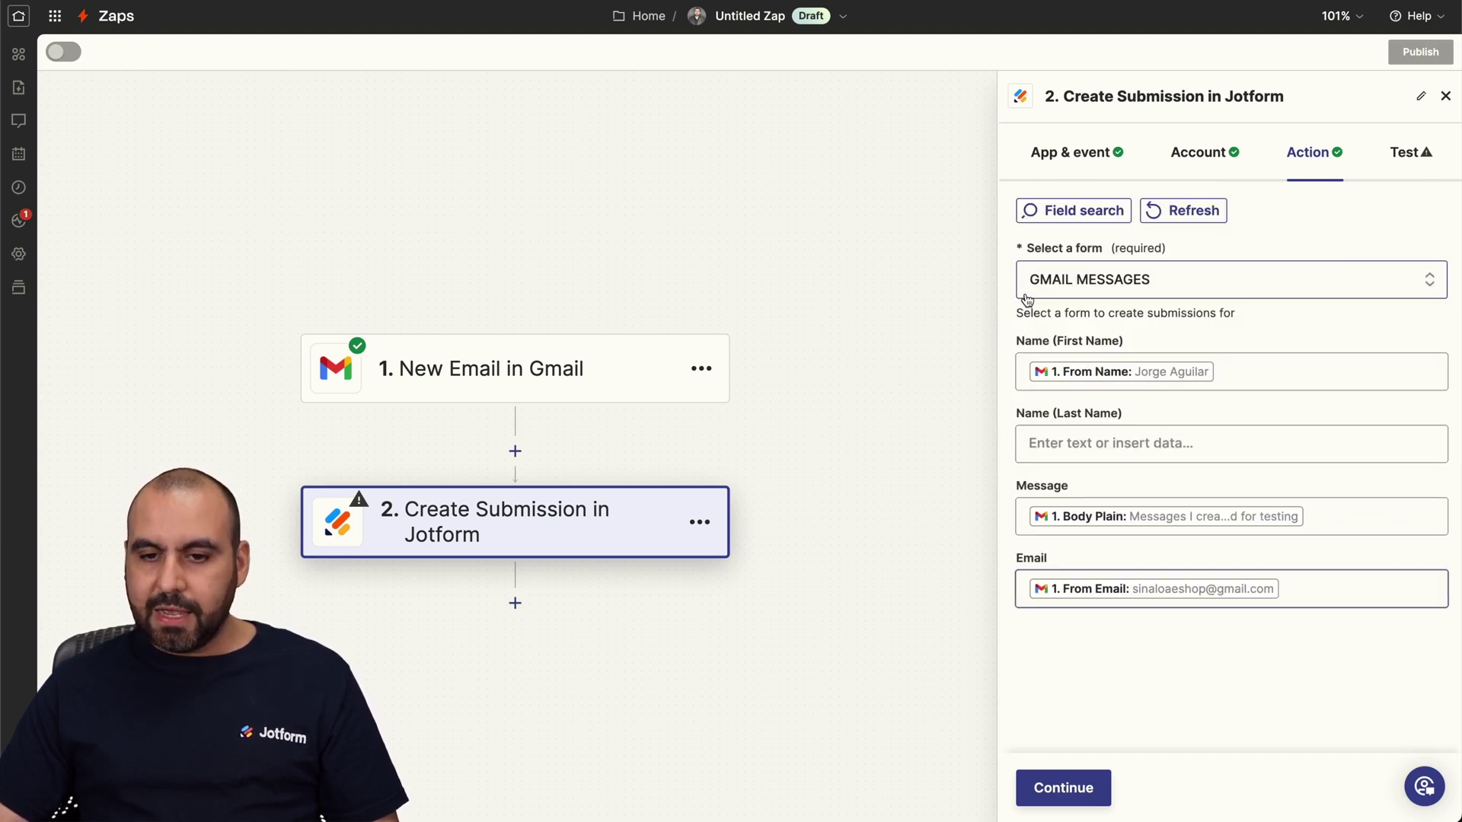
click(1065, 788)
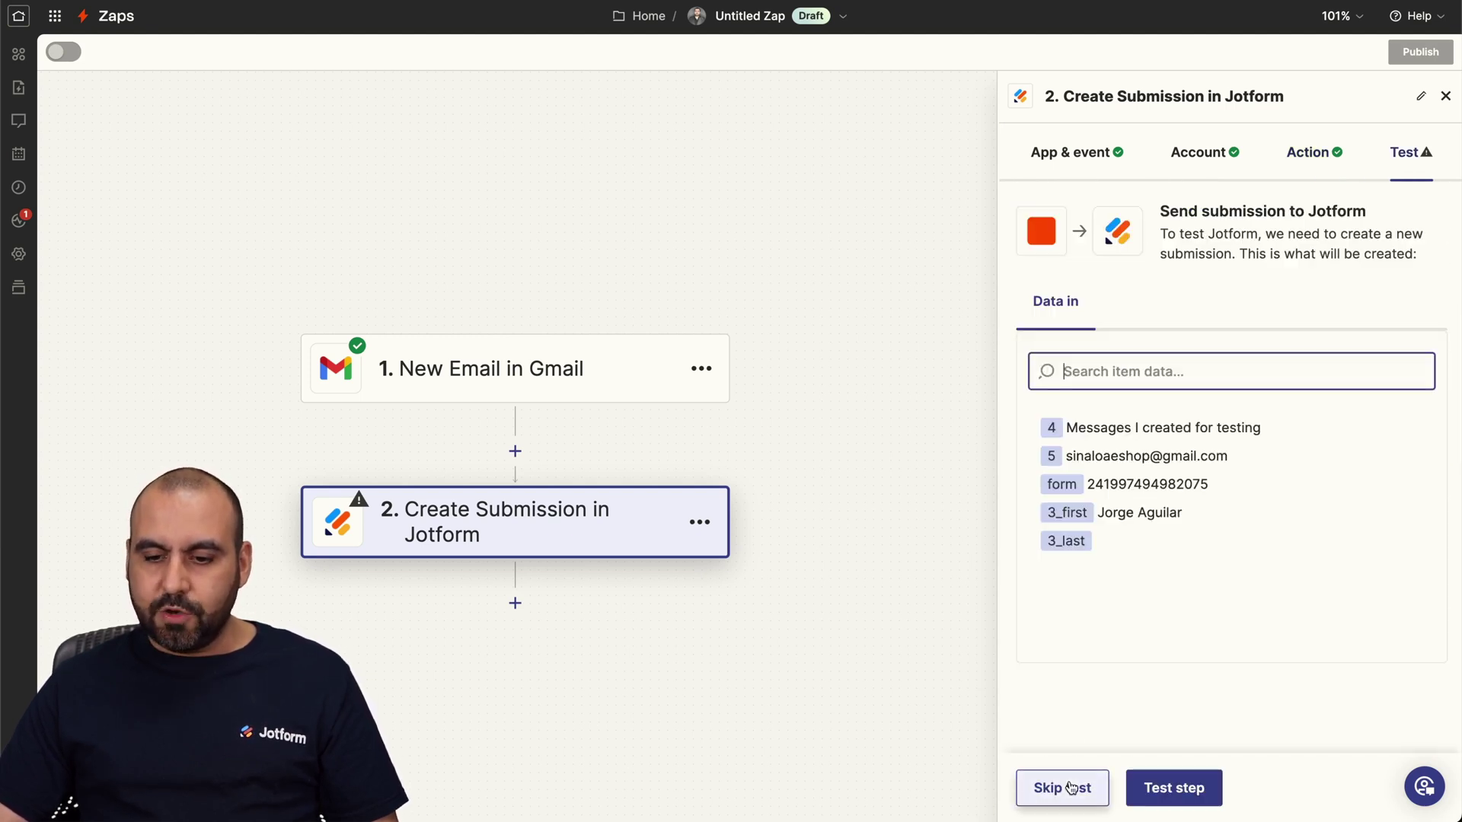
Run Test step to preview the Jotform submission from the sample email
click(1170, 787)
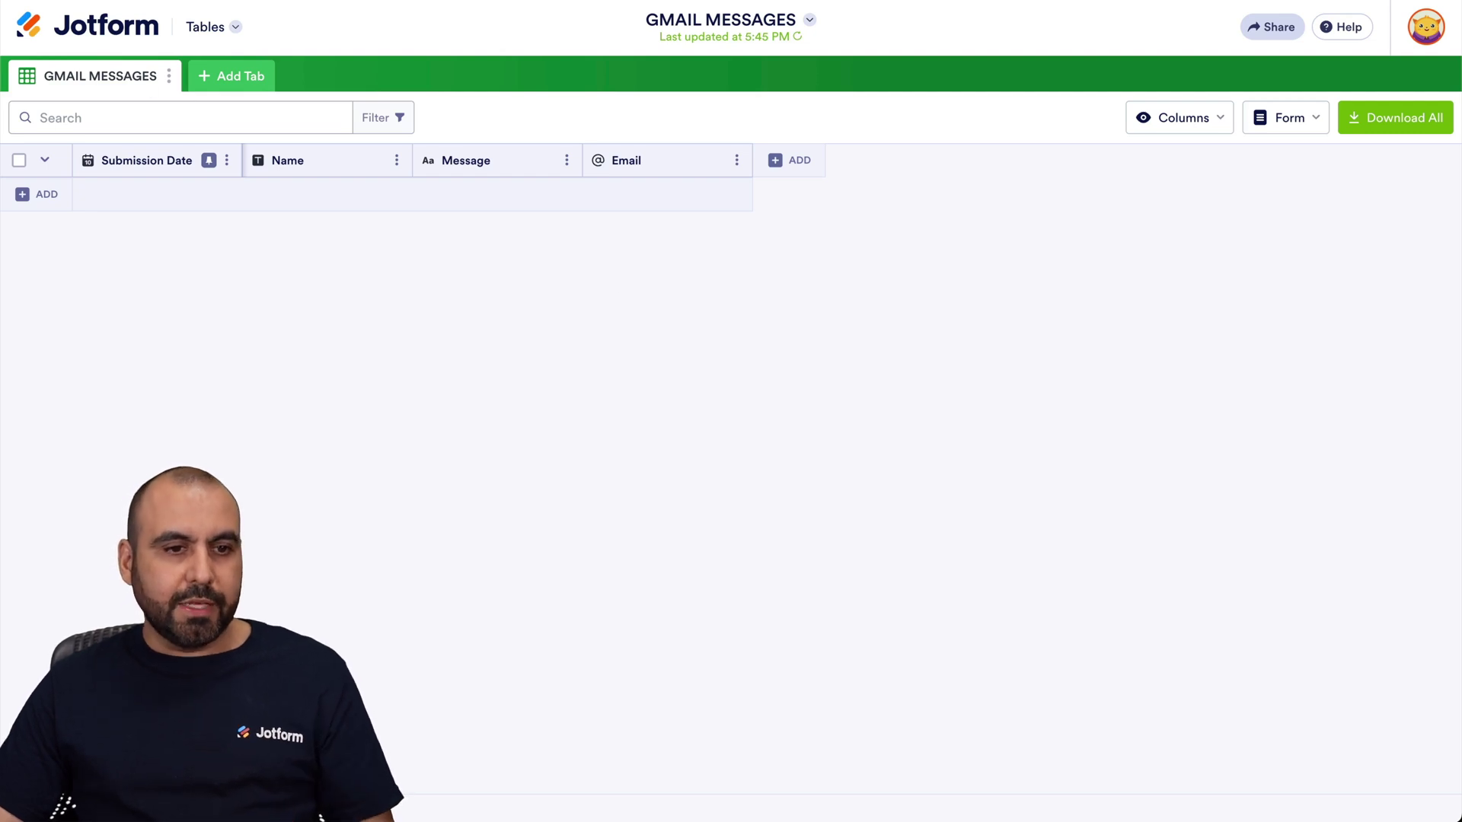
Reload the GMAIL MESSAGES table in Jotform Tables to look for the new test submission
key(super+r)
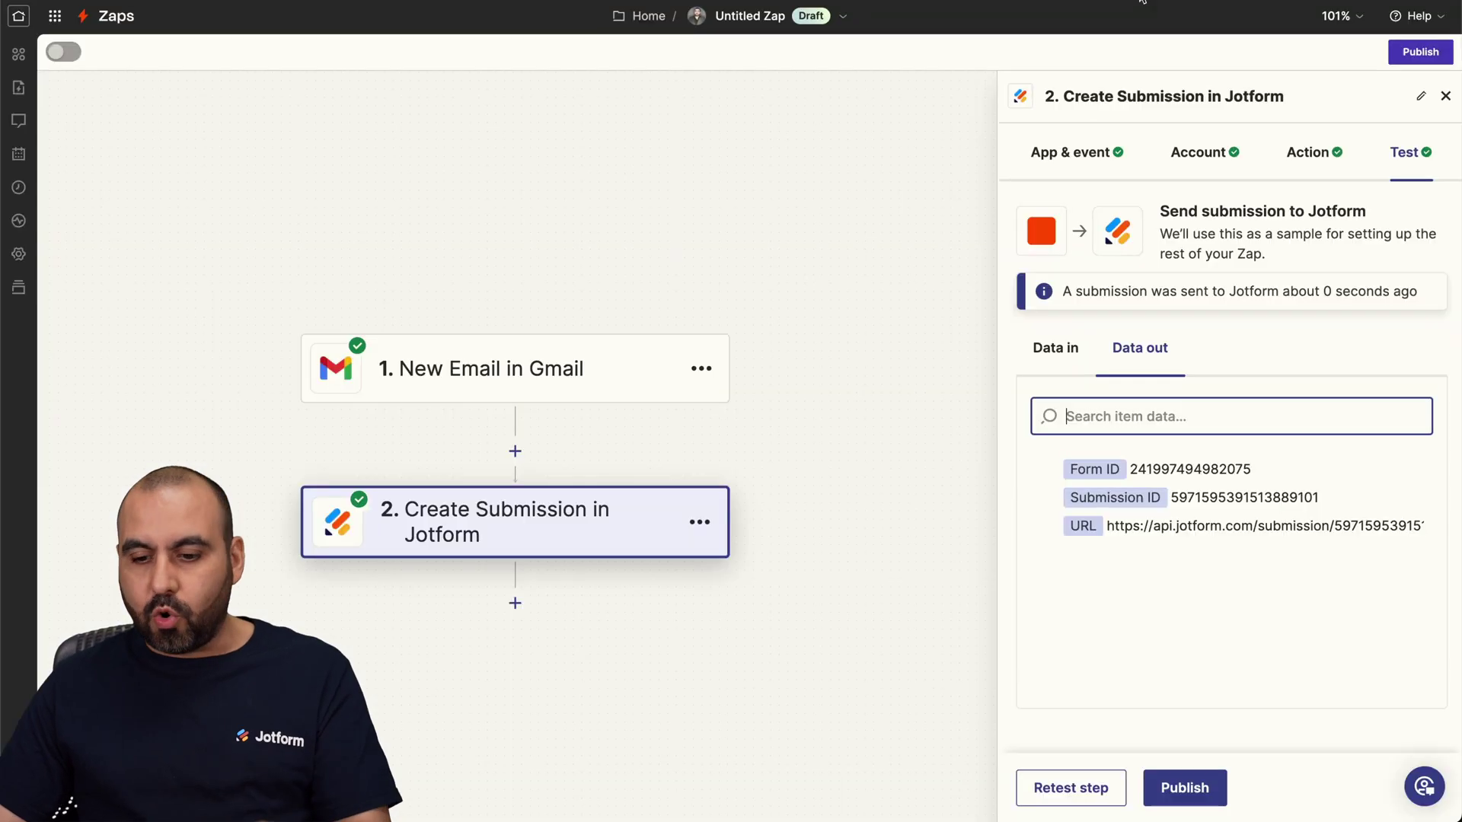
Publish the Gmail-to-Jotform Zap and dismiss the 'Your Zap is on!' confirmation
click(1203, 777)
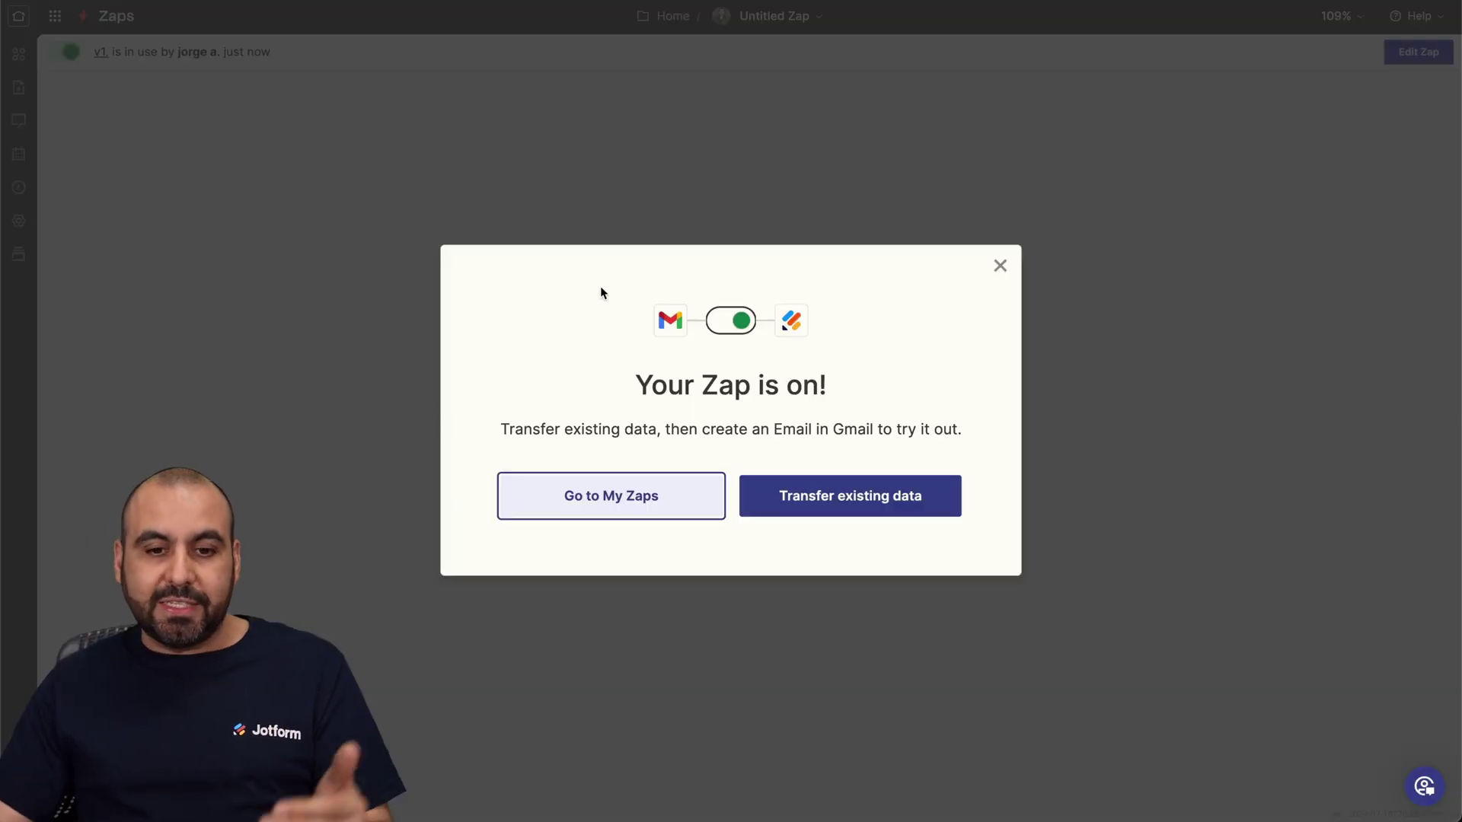
click(1003, 266)
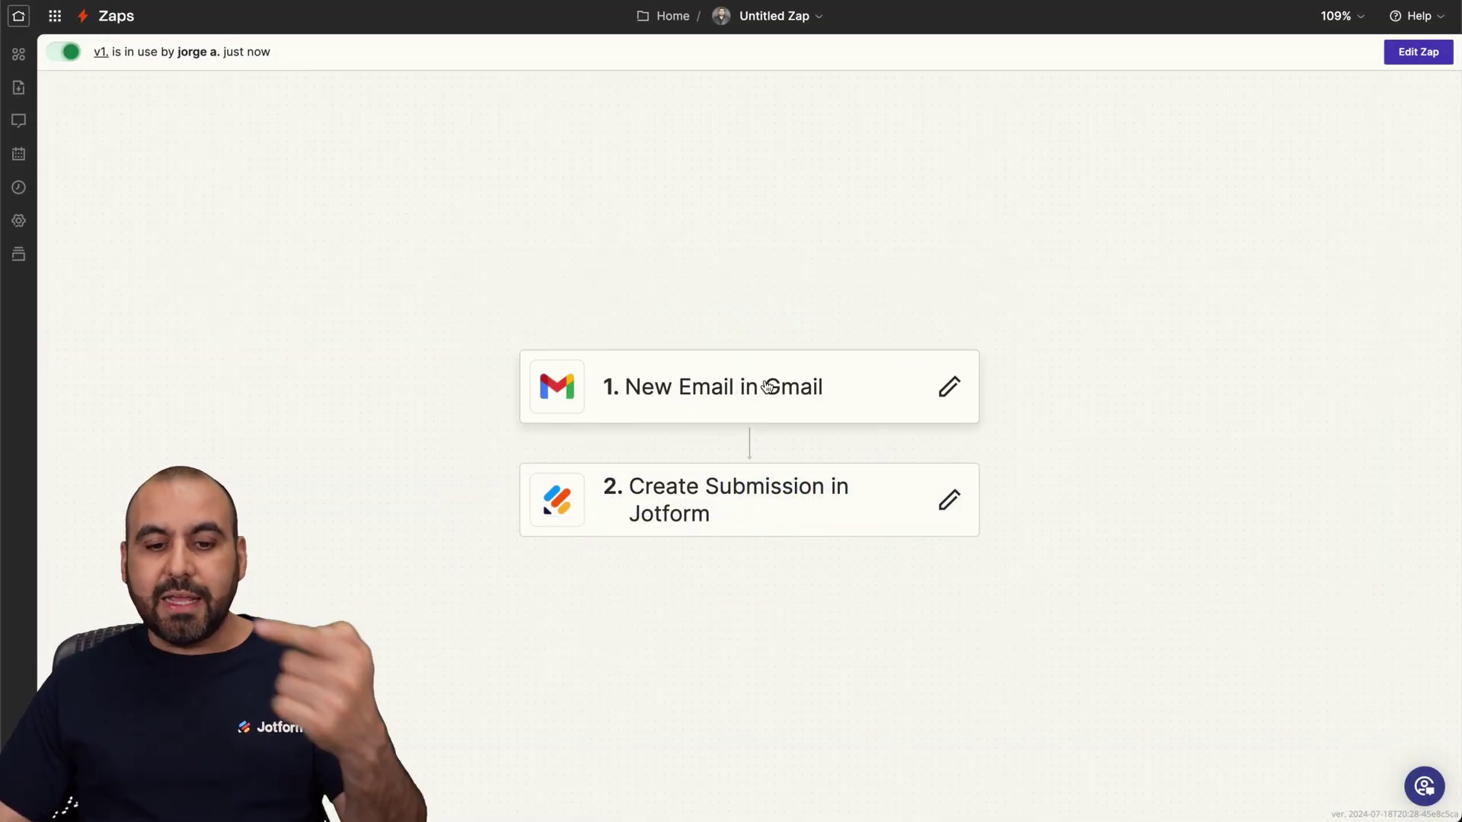